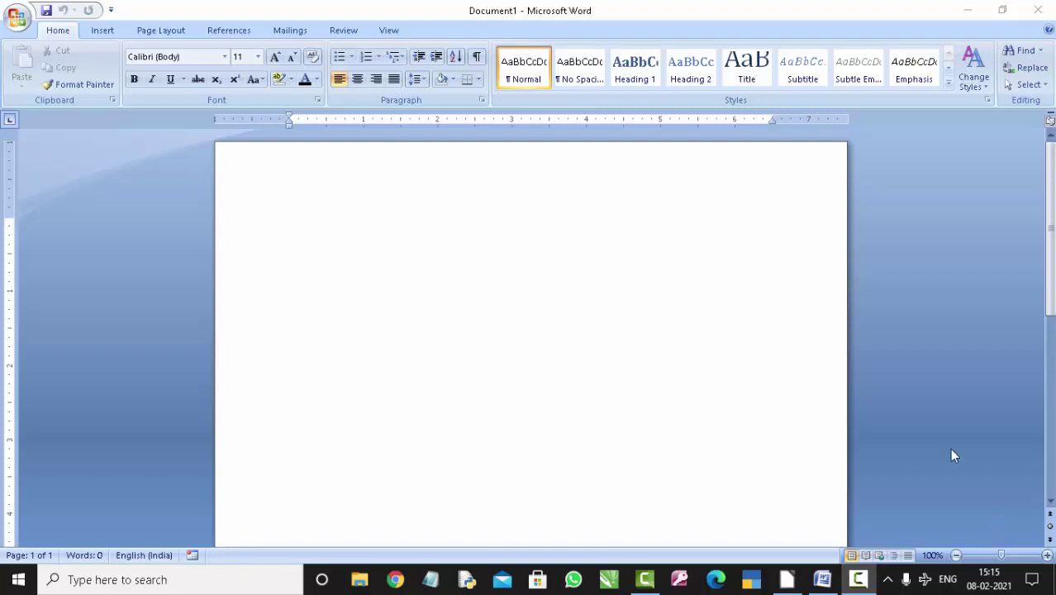
Step: Type =rand at the start of the blank Word document's first line
click(595, 252)
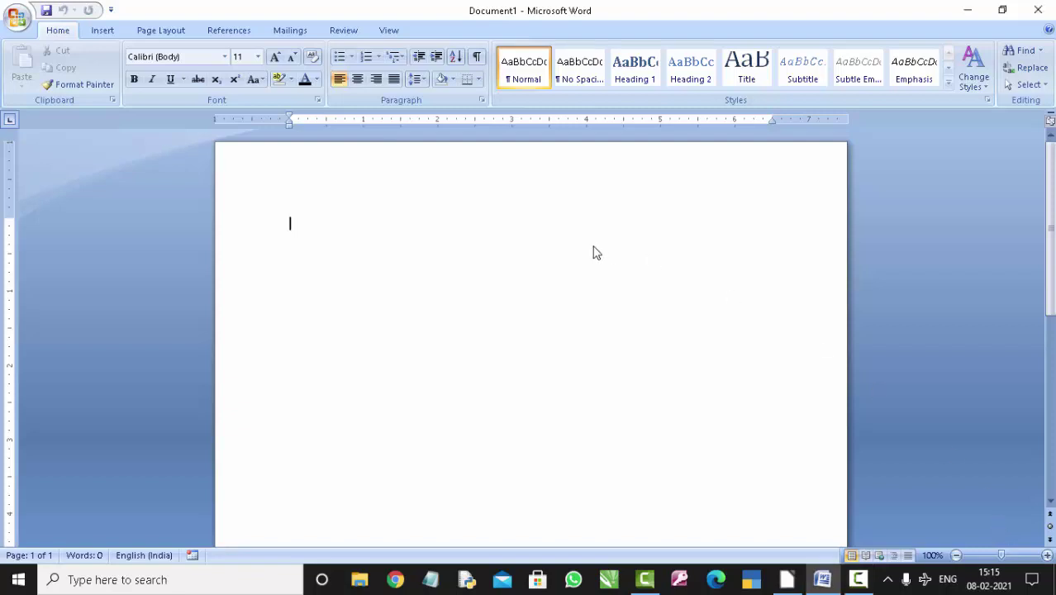
text(=)
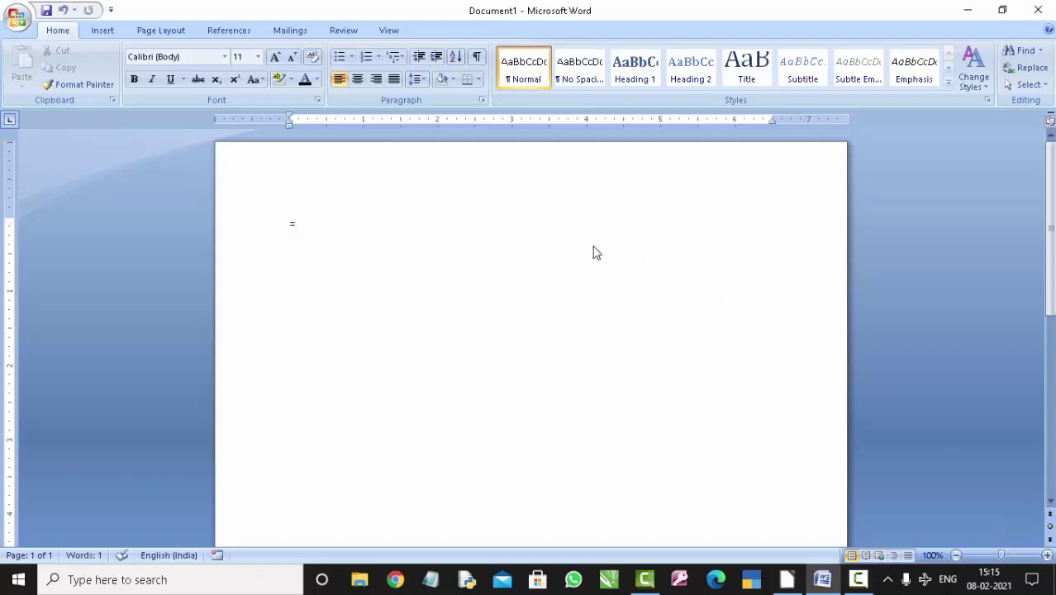
text(rand)
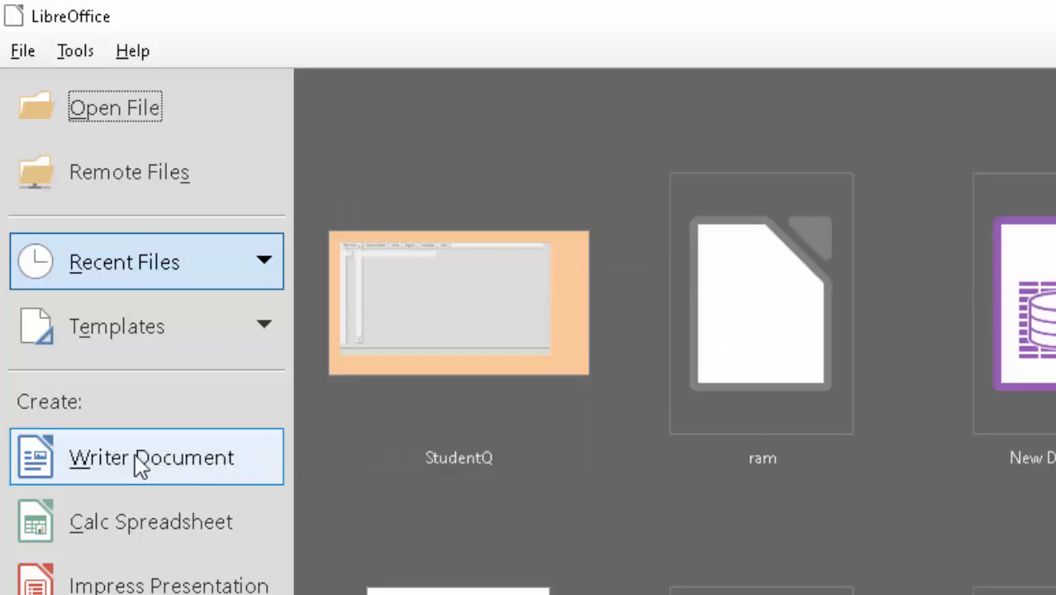
Step: Create a new Writer Document (Untitled 1) from the Start Center
click(137, 466)
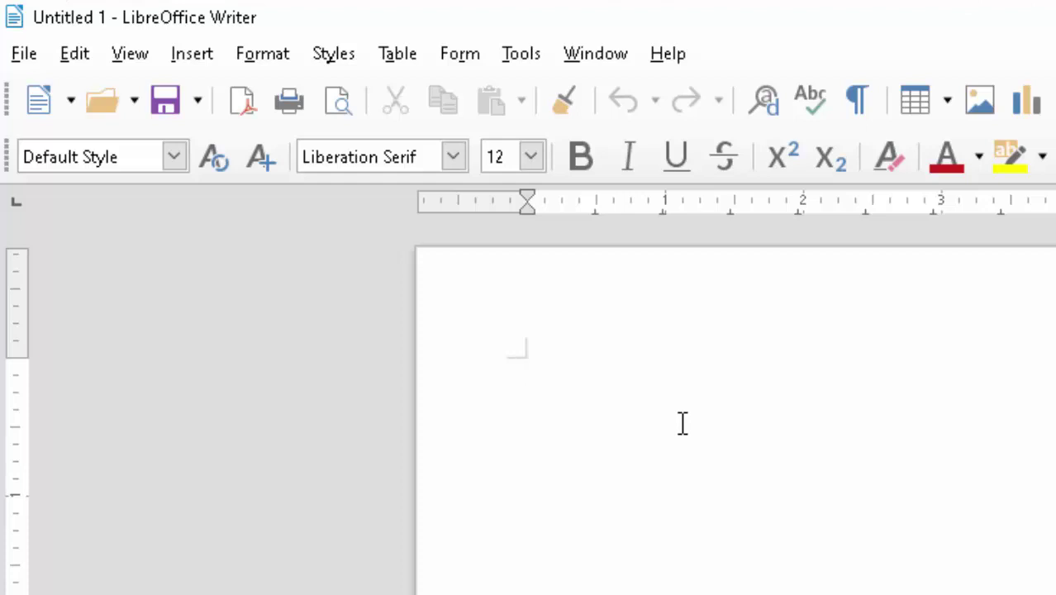
Step: Type 'Hello i m a student', make it bold, then delete it
text(Hel)
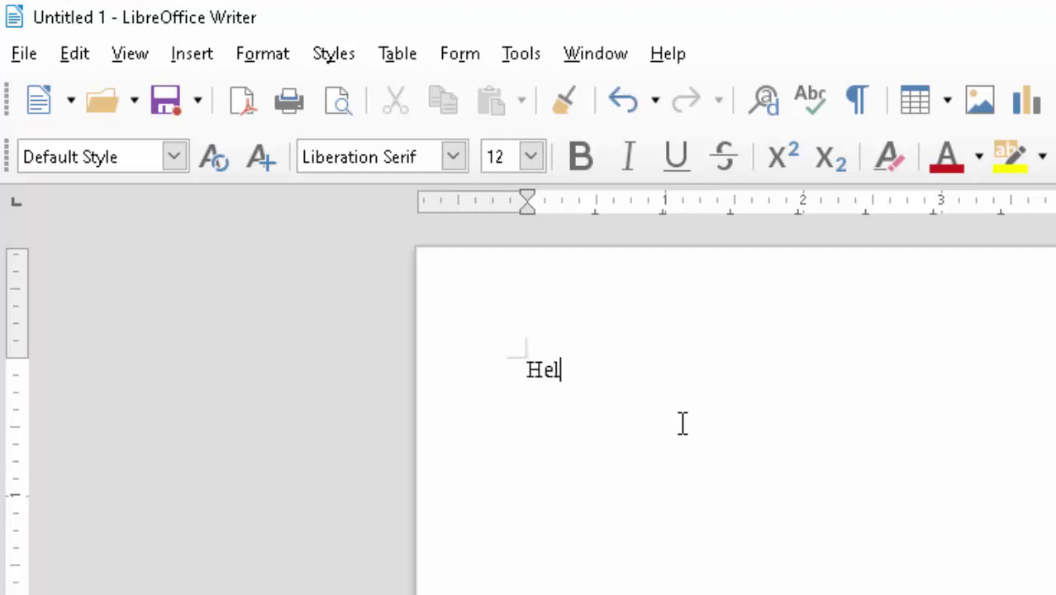
text(lo i )
text(m )
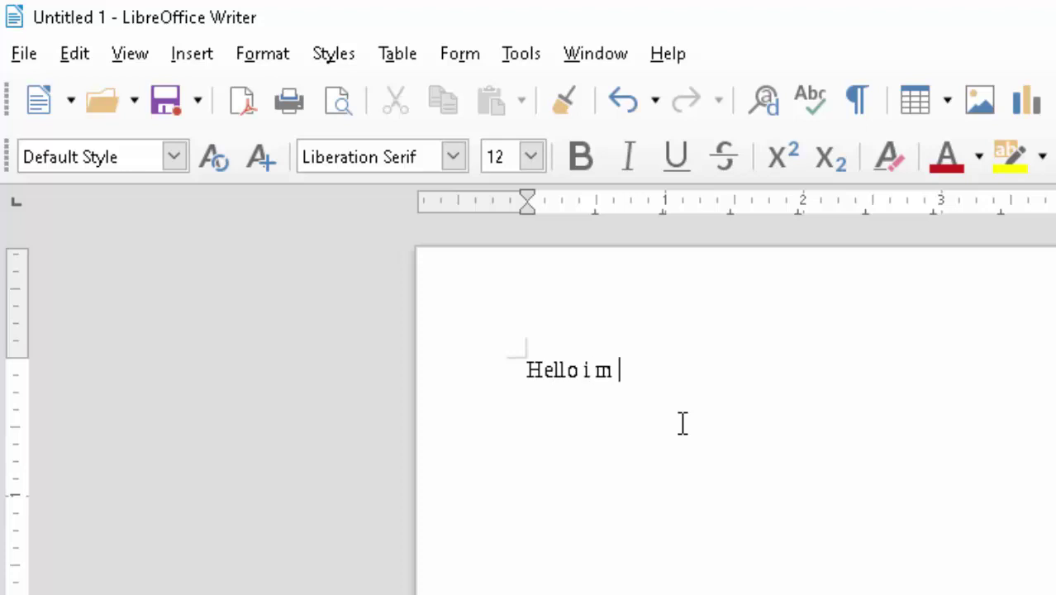
text(a stu)
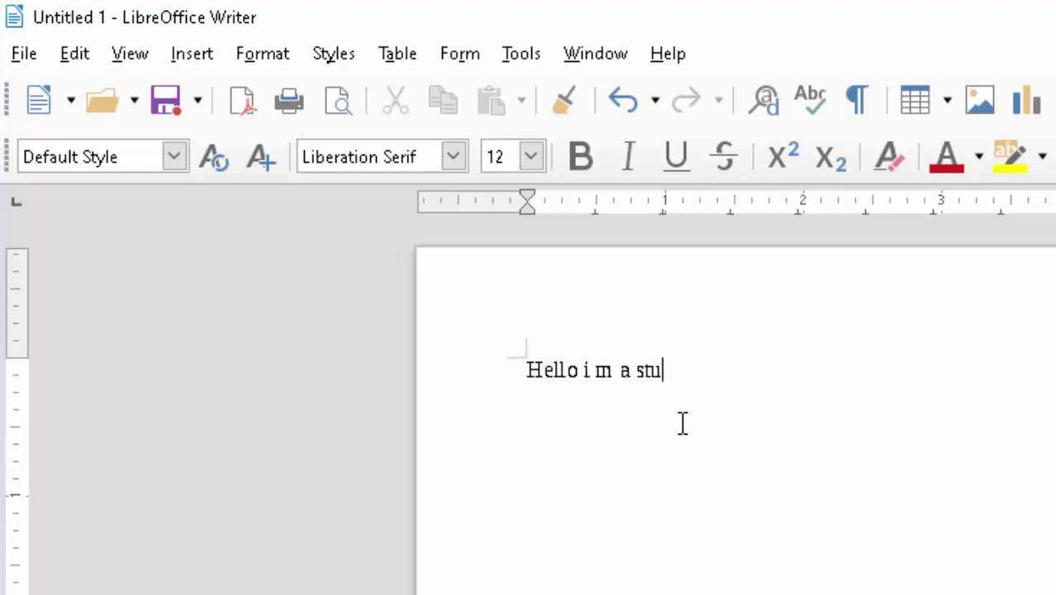
text(dent)
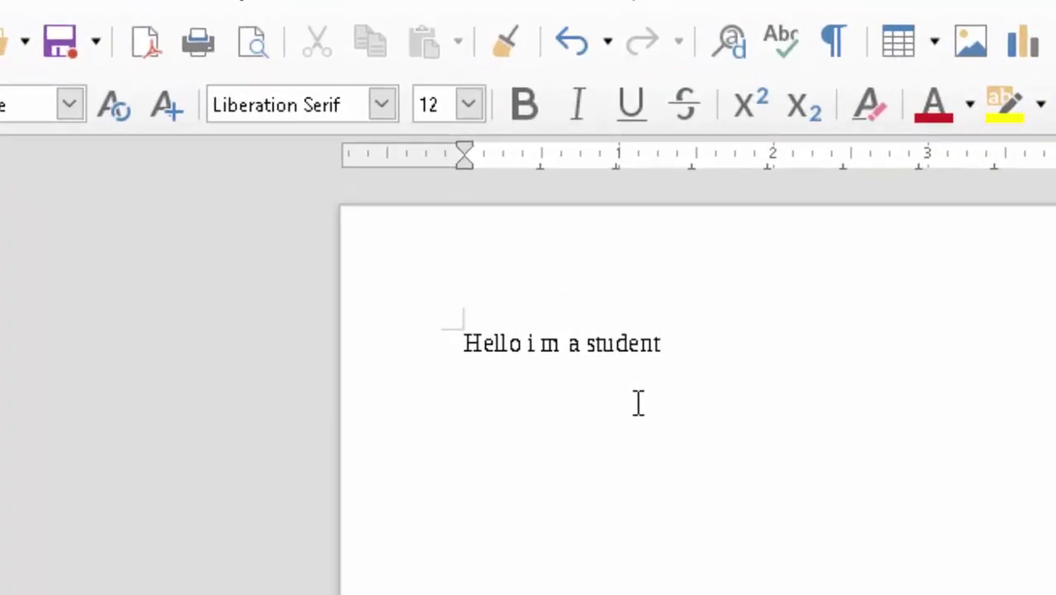
key(shift+Left)
key(shift+Left)
key(shift+Left)
key(shift+Left)
key(shift+Left)
key(shift+Left)
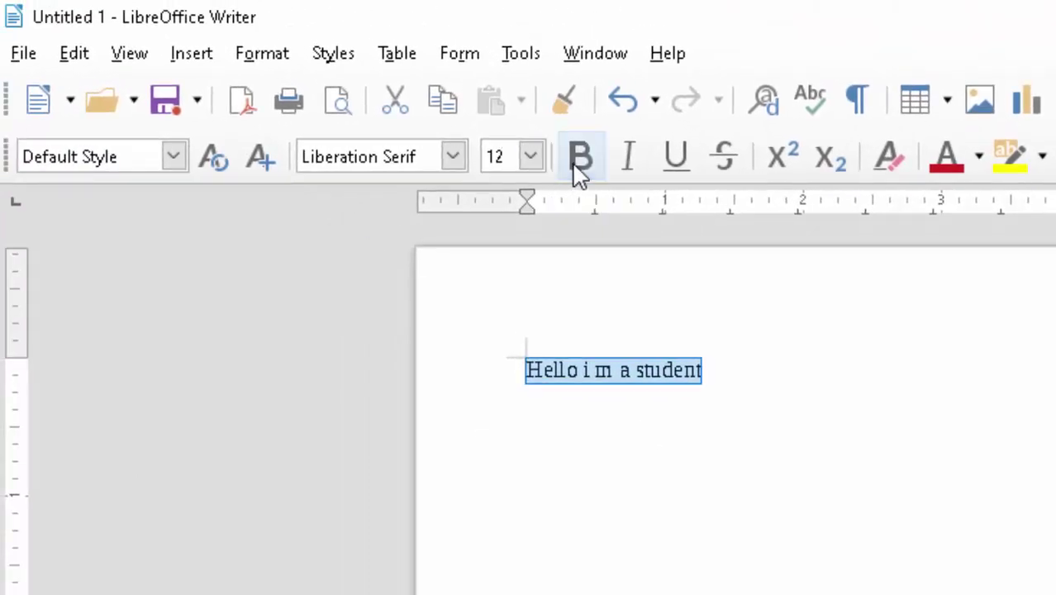
click(580, 157)
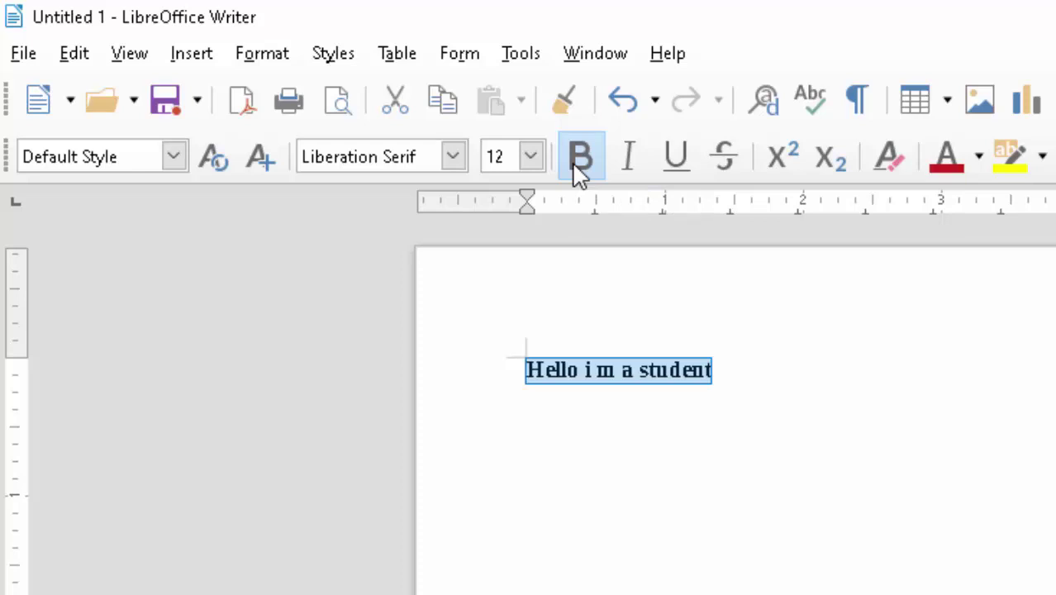
key(BackSpace)
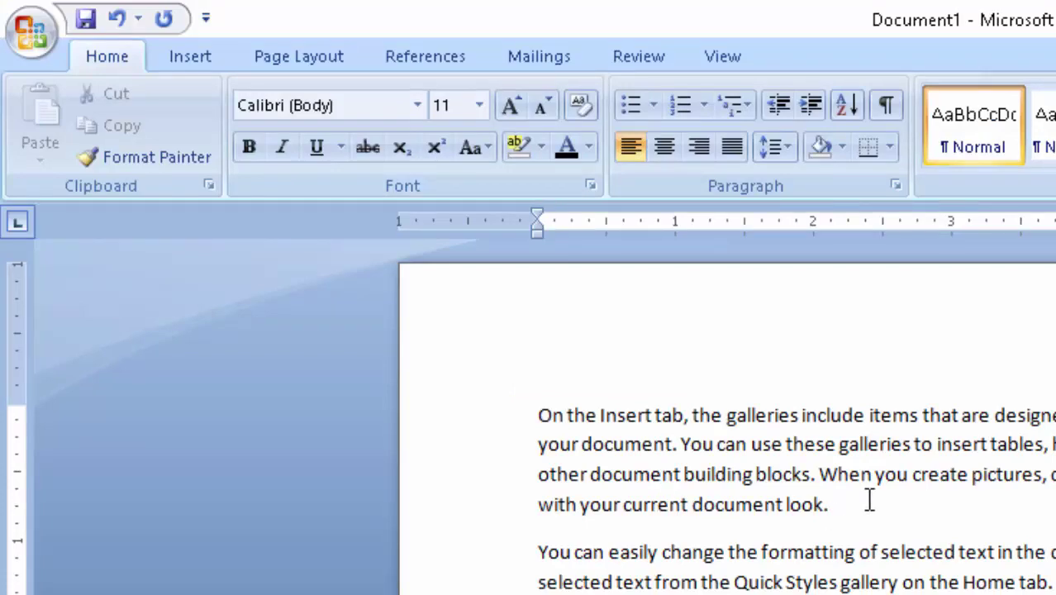
Step: Make Word's first sample paragraph bold, enlarging it to 20 pt then reducing it to 14 pt
drag(828, 504, 537, 416)
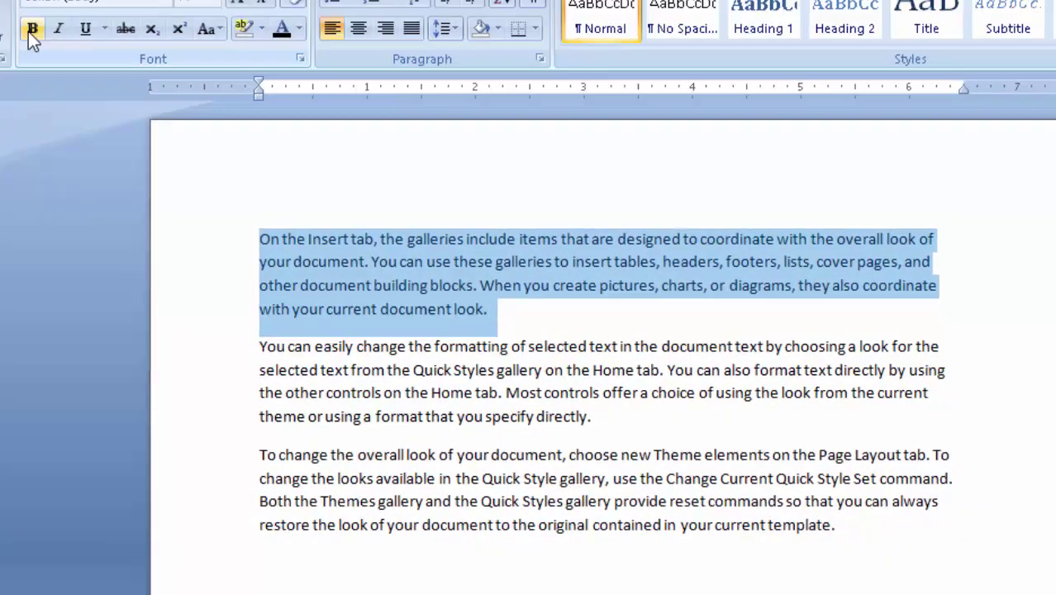
click(66, 51)
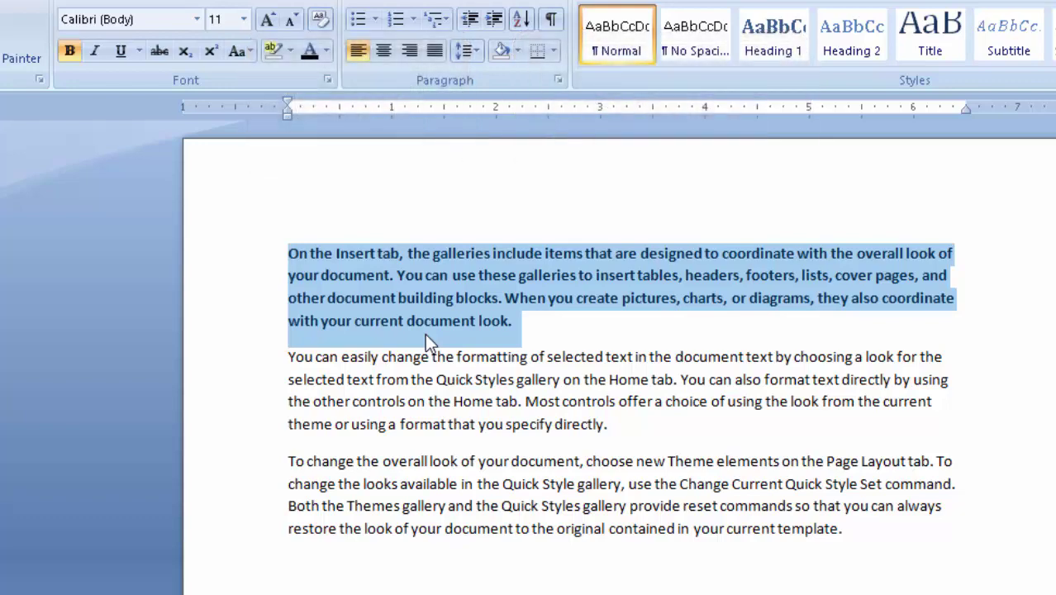
key(ctrl+shift+period)
key(ctrl+shift+period)
key(ctrl+shift+period)
key(ctrl+shift+period)
key(ctrl+shift+period)
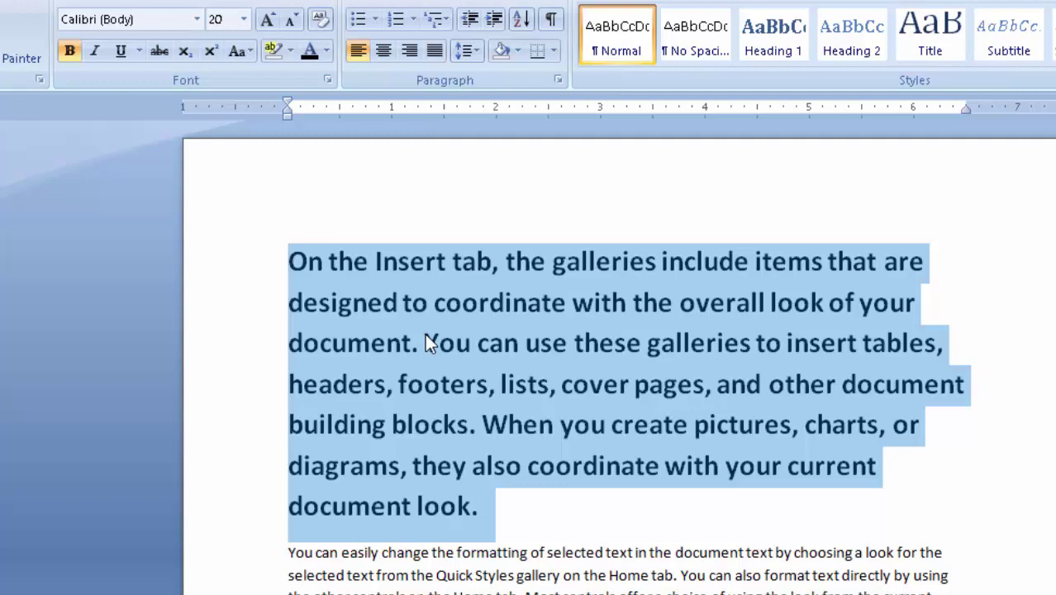
key(ctrl+shift+comma)
key(ctrl+shift+comma)
key(ctrl+shift+comma)
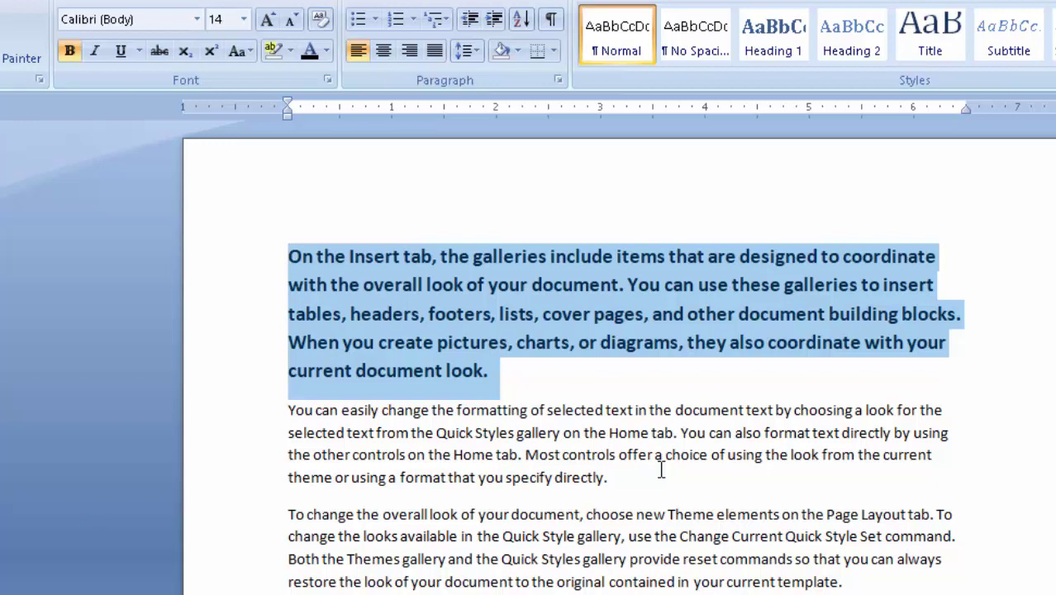
key(alt+Tab)
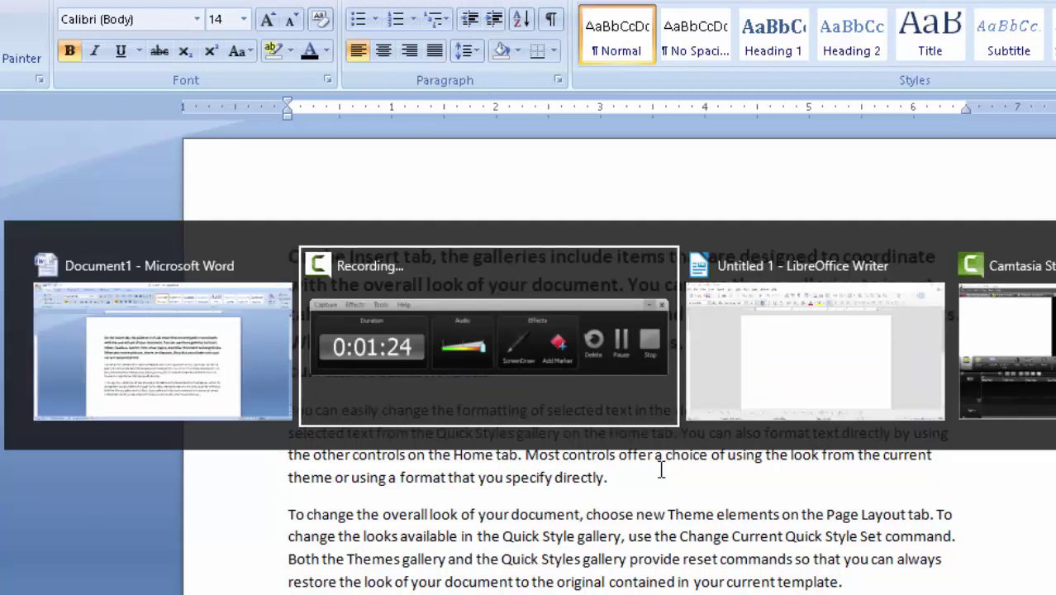
Step: Back in Writer, write the line 'I m a student' and select the whole line
key(Tab)
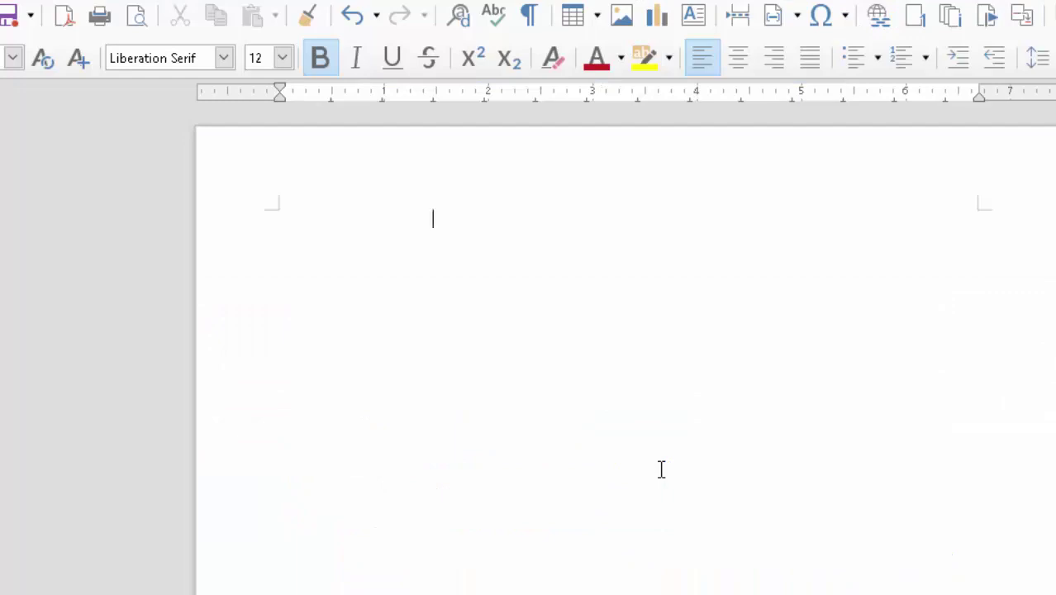
text(Im a student)
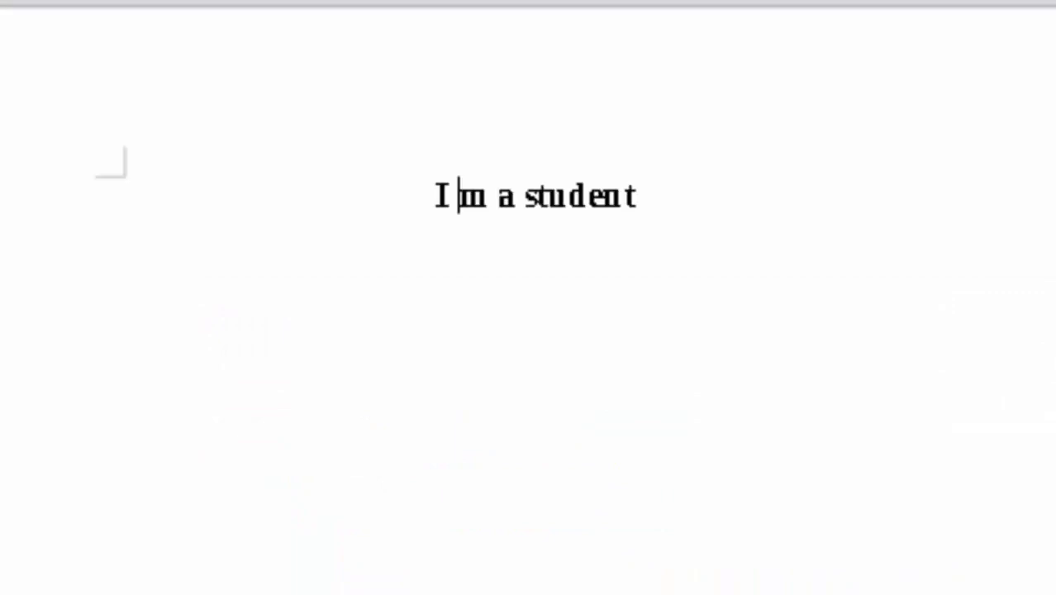
key(Left)
key(shift+Right)
key(shift+Right)
key(shift+Right)
key(shift+Right)
key(shift+Right)
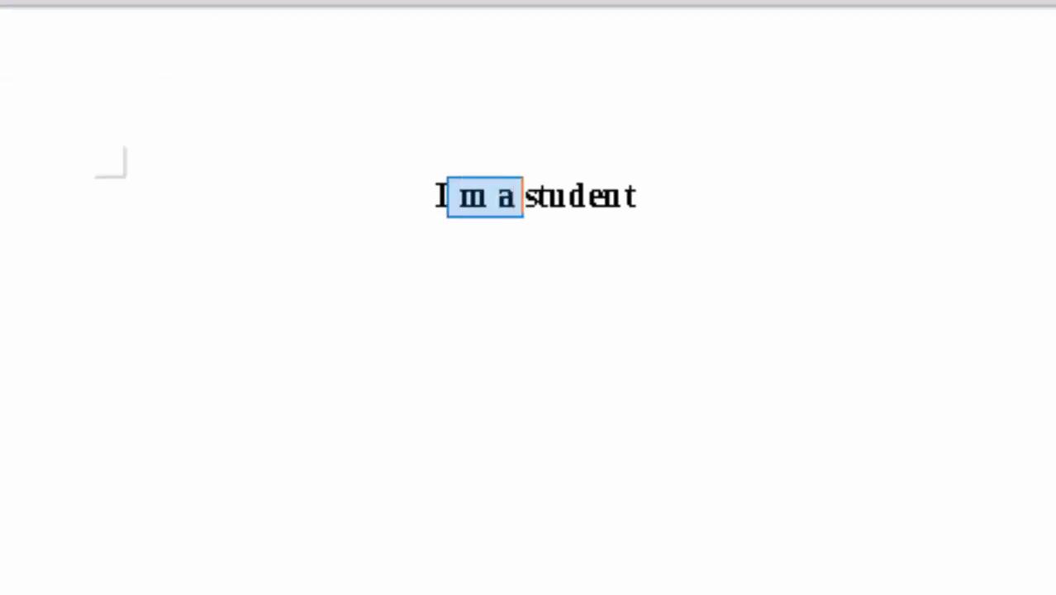
key(shift+Right)
key(shift+Right)
key(shift+Right)
key(shift+Right)
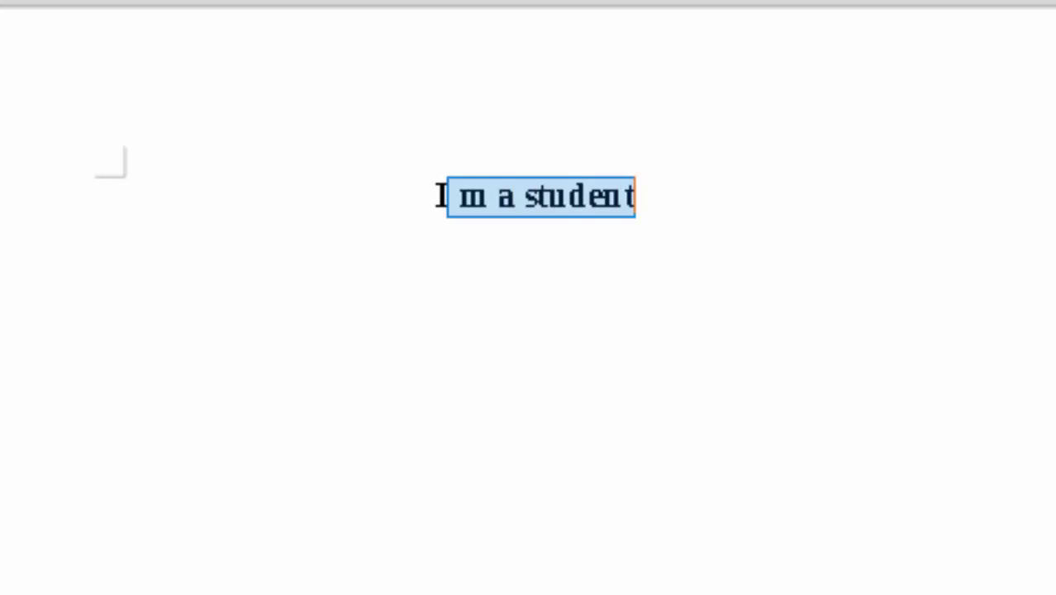
click(630, 196)
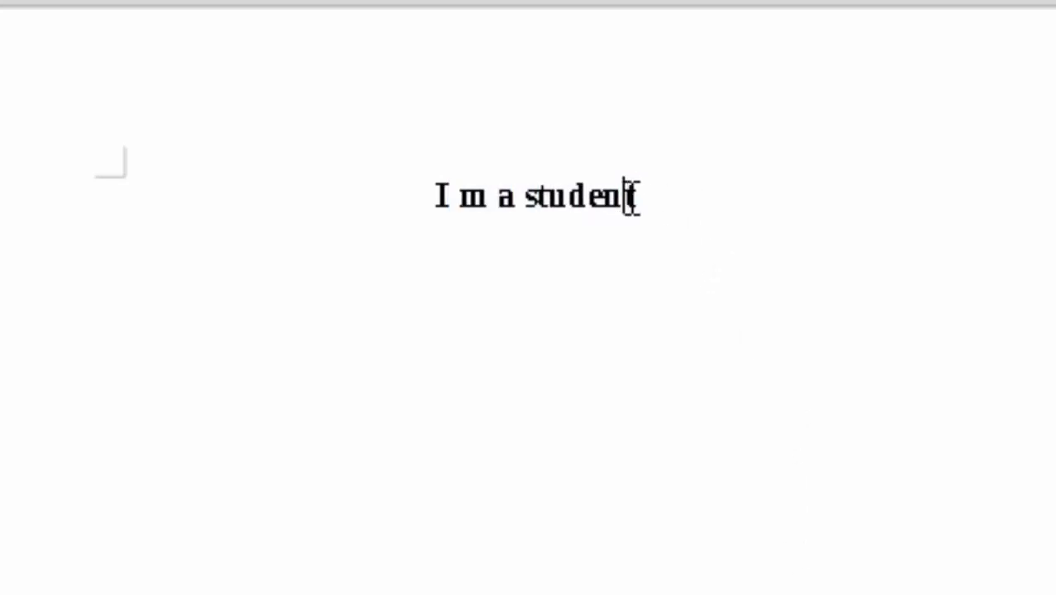
key(shift+Home)
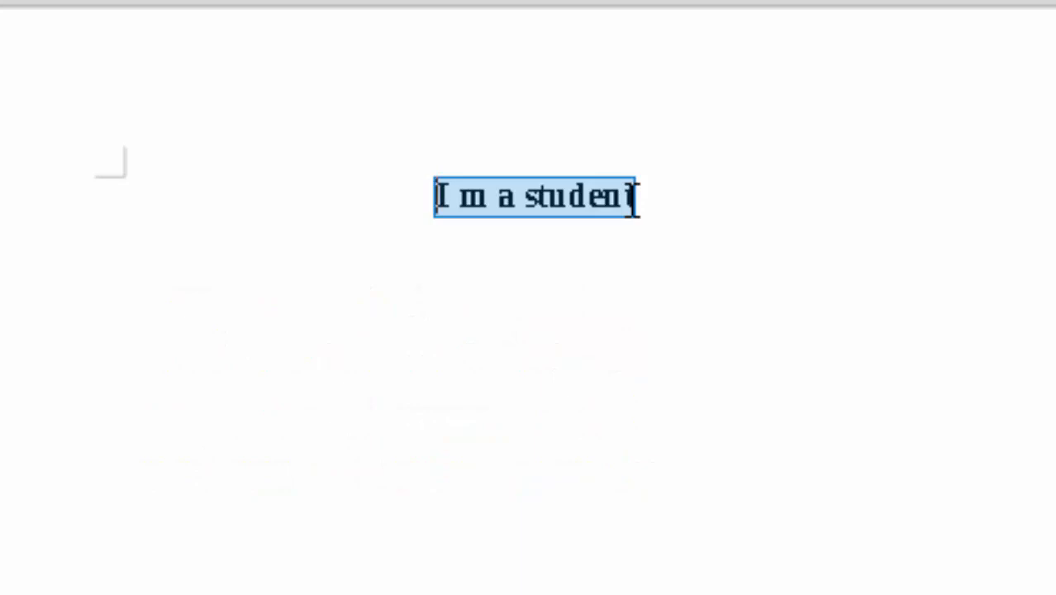
Step: Keep 'I m a student' bold and adjust its font size, ending at 20 pt
key(ctrl+b)
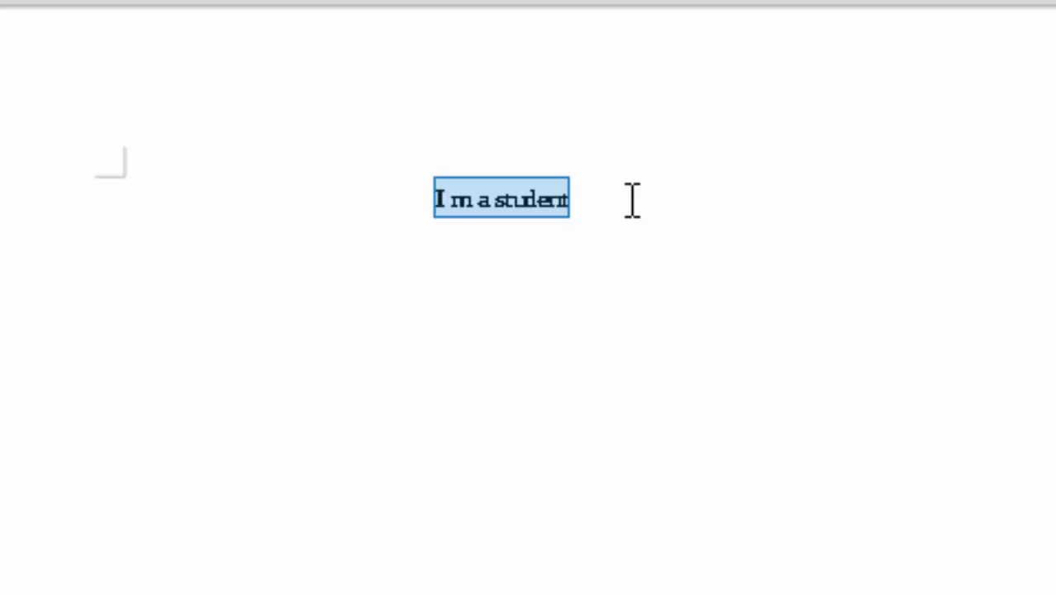
key(ctrl+b)
key(ctrl+bracketright)
key(ctrl+bracketright)
key(ctrl+bracketright)
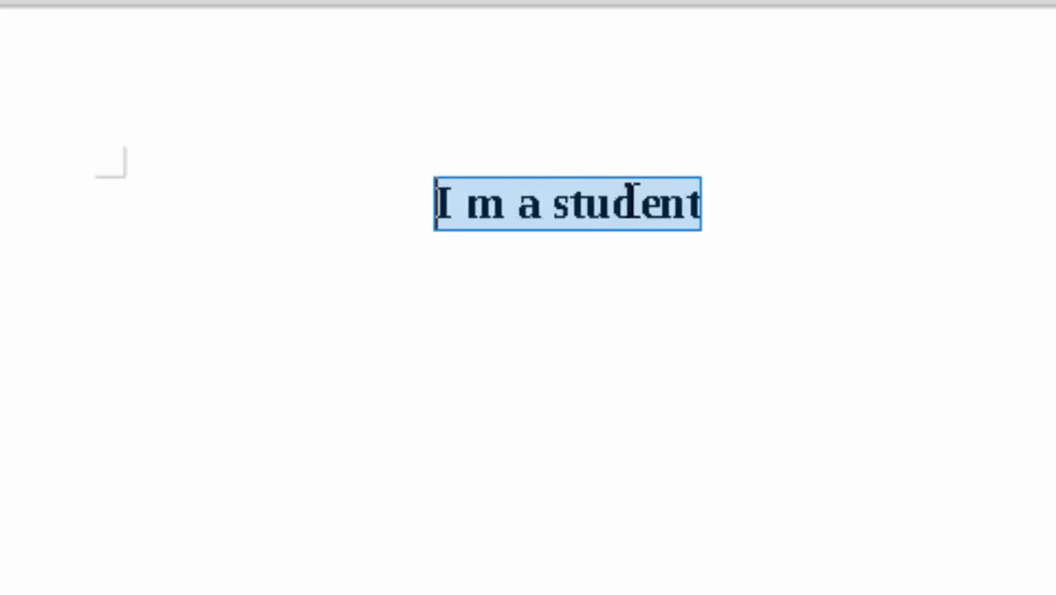
key(ctrl+bracketright)
key(ctrl+bracketright)
key(ctrl+bracketright)
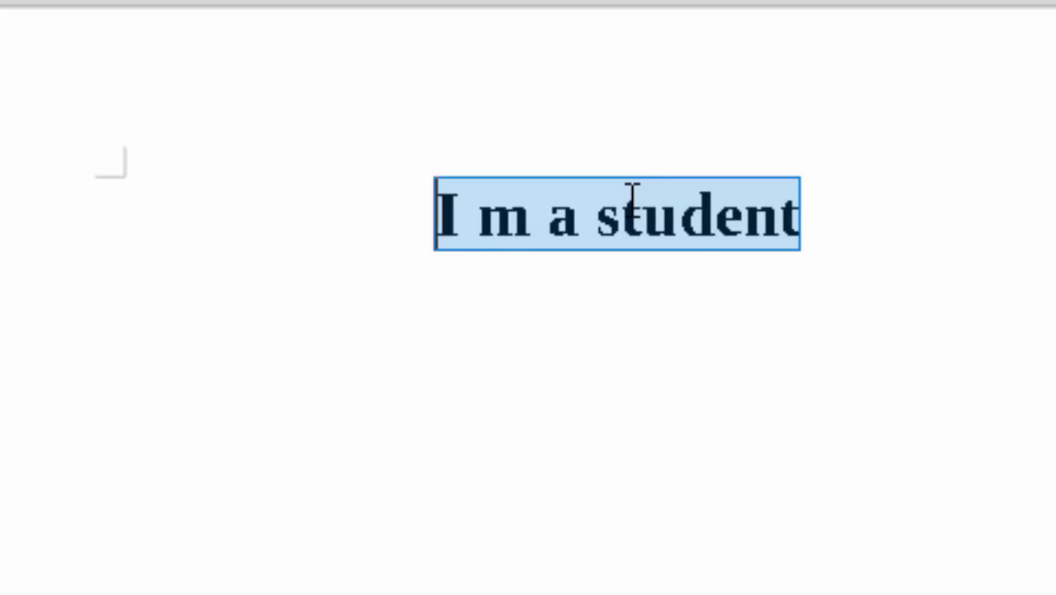
key(ctrl+bracketright)
key(ctrl+bracketright)
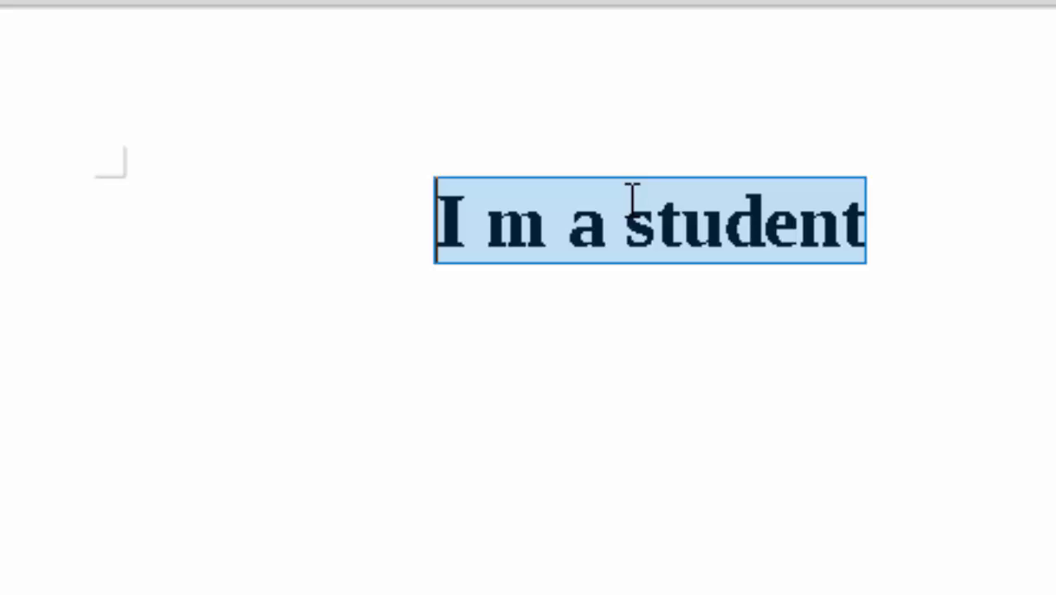
key(ctrl+bracketright)
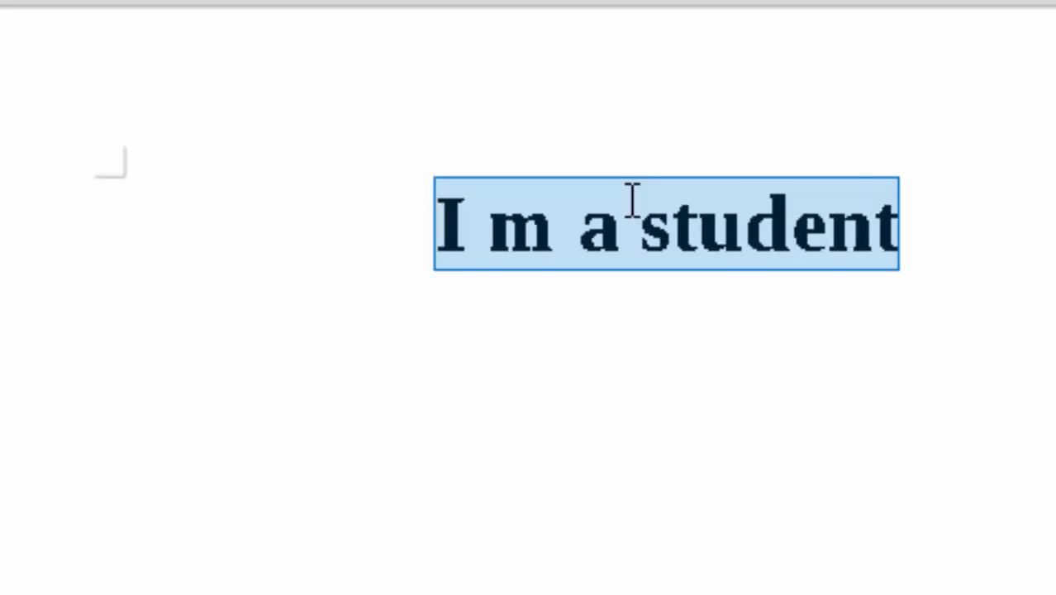
key(ctrl+bracketleft)
key(ctrl+bracketleft)
key(ctrl+bracketleft)
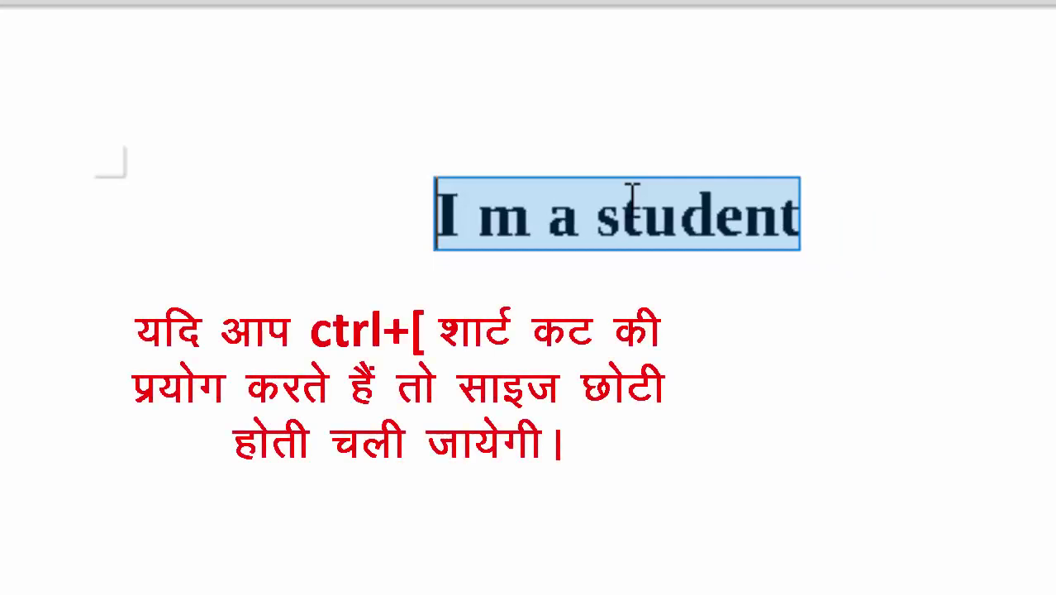
key(ctrl+bracketleft)
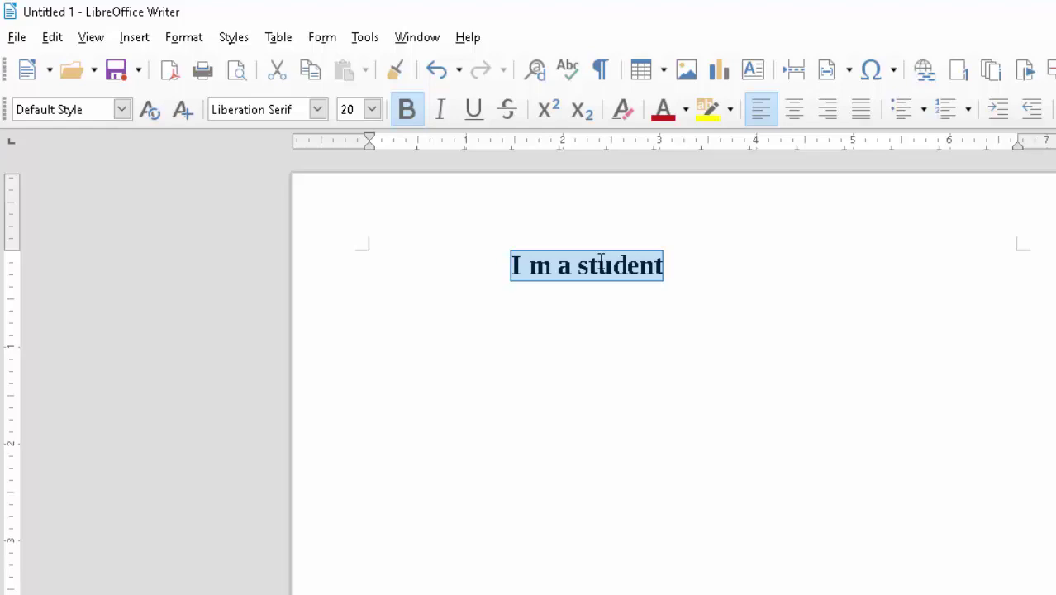
Step: Save the Writer document to the Desktop as ddddd, an ODF Text Document
key(ctrl+s)
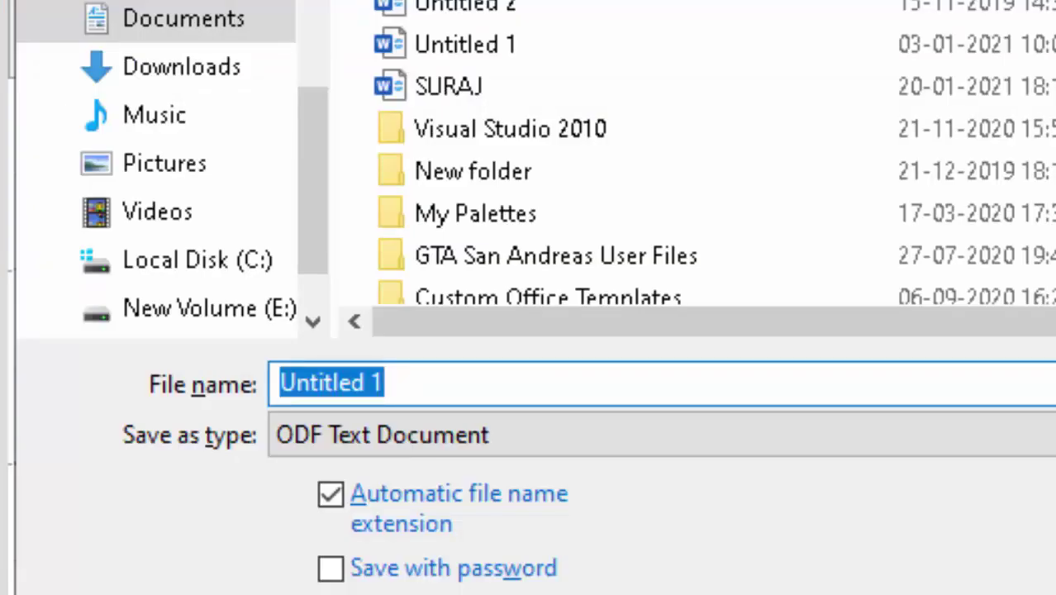
key(BackSpace)
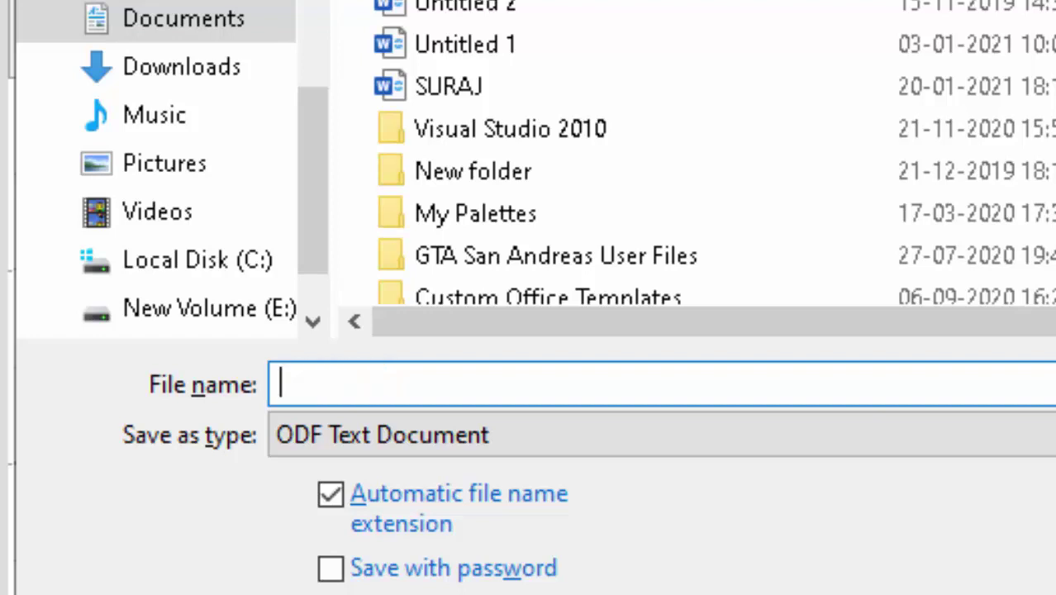
text(d)
text(dddd)
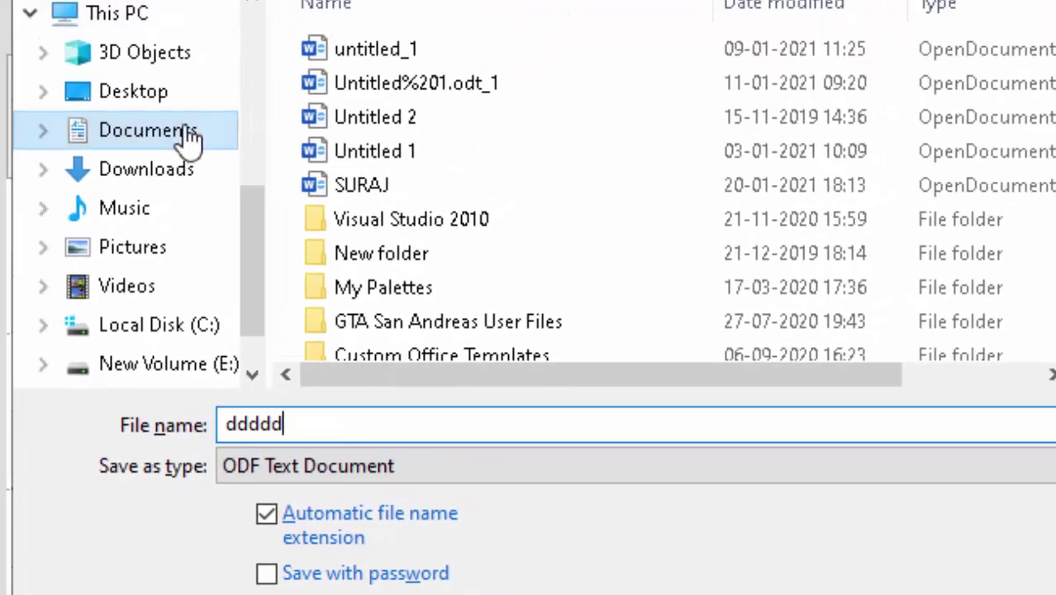
click(204, 95)
click(663, 567)
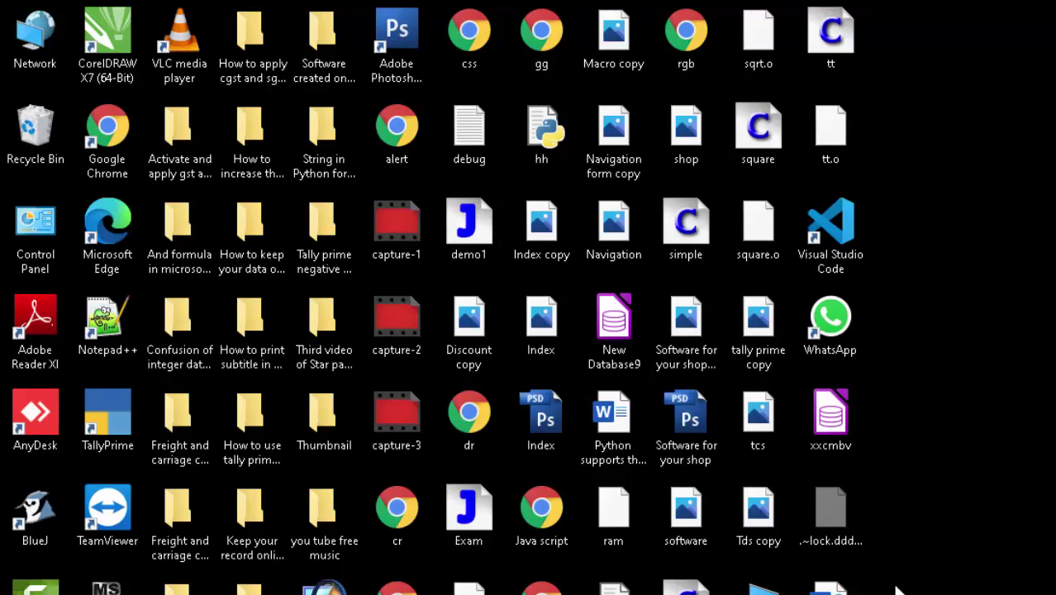
Step: Refresh the desktop so the new ddddd file appears, and select it
right_click(1026, 217)
click(1049, 263)
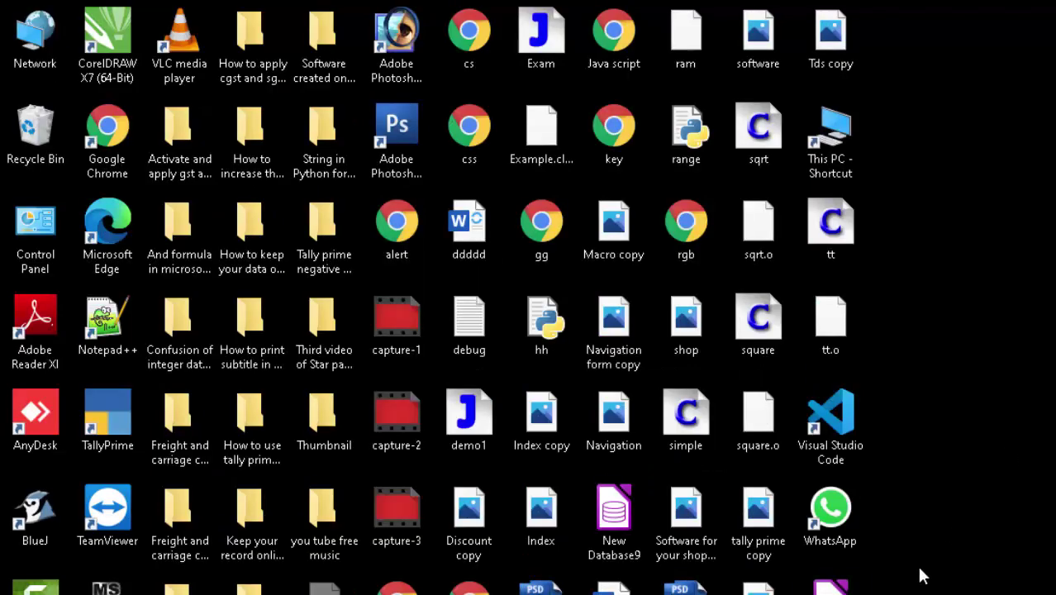
click(468, 223)
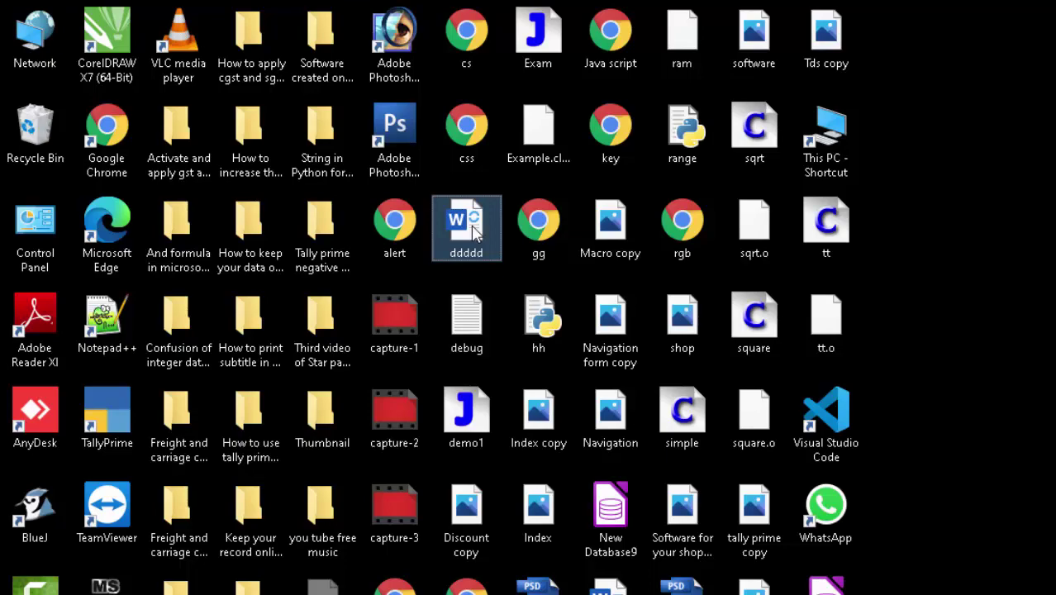
Step: Confirm in ddddd's Properties that its type is OpenDocument Text (.odt), then close it
right_click(475, 233)
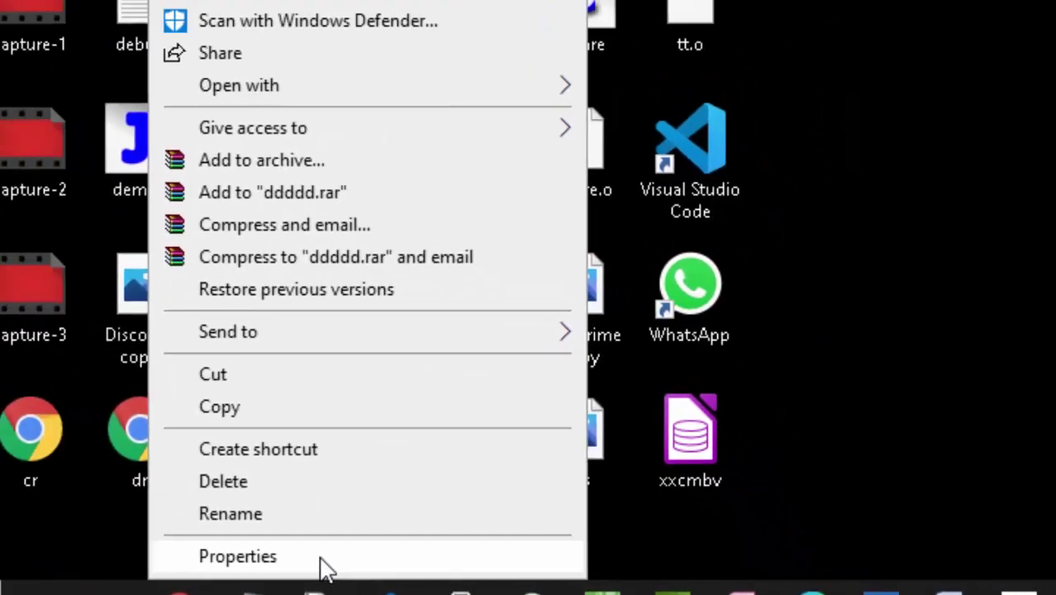
click(263, 543)
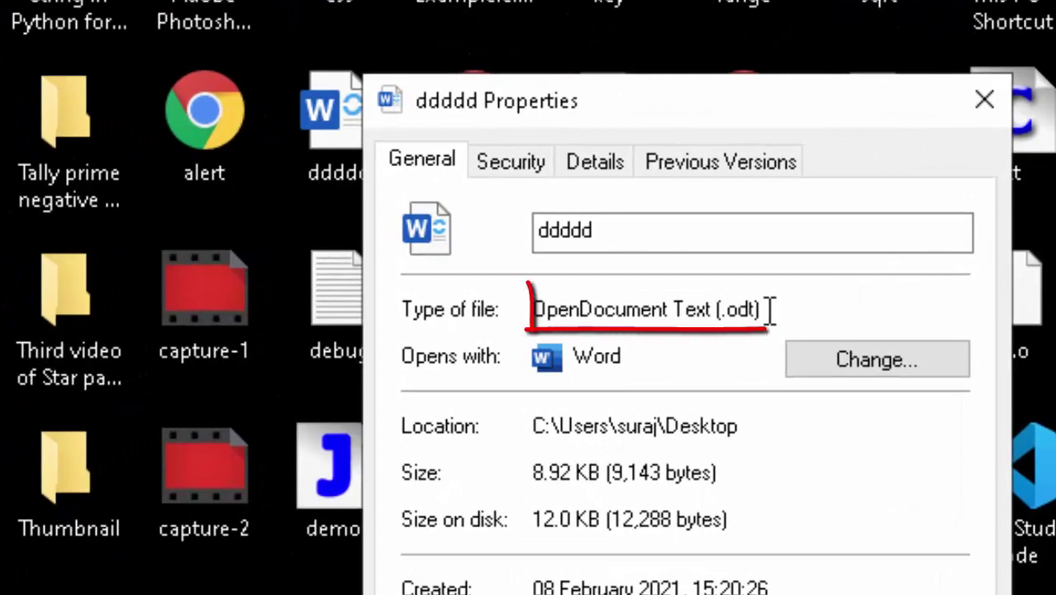
drag(758, 309, 533, 310)
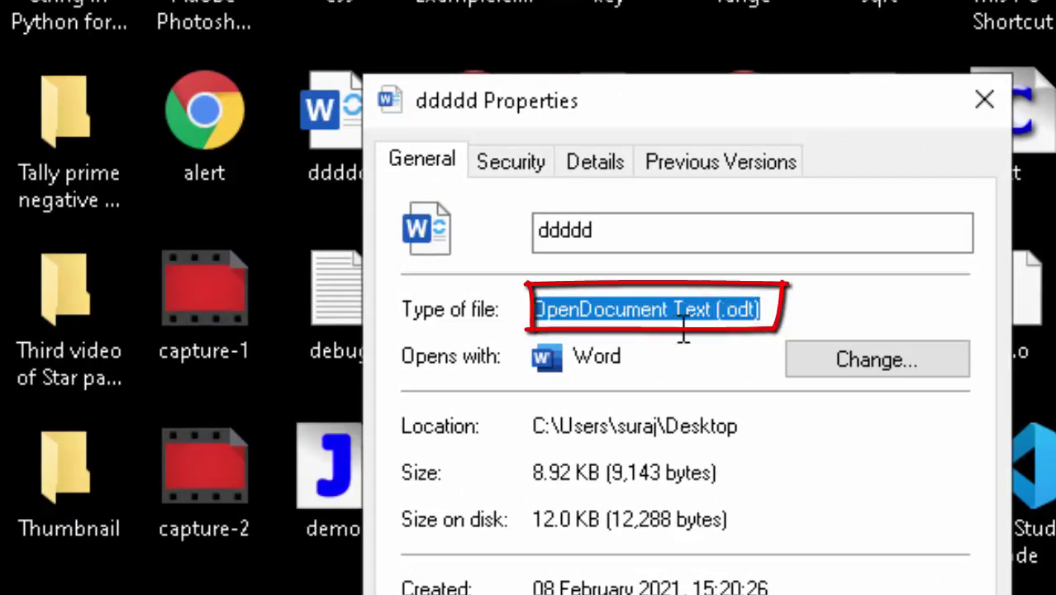
click(782, 308)
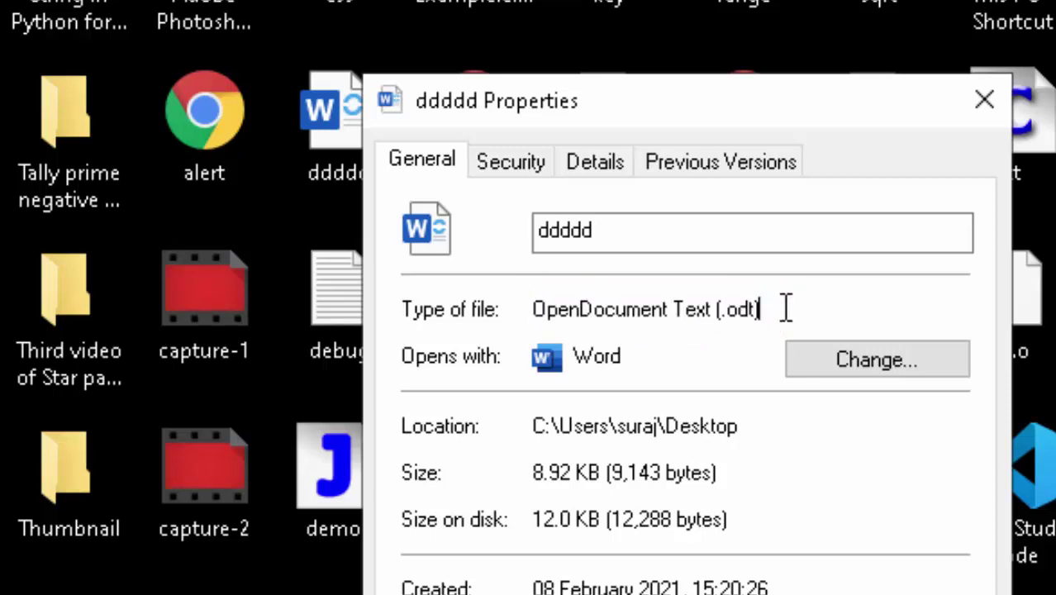
drag(781, 308, 519, 302)
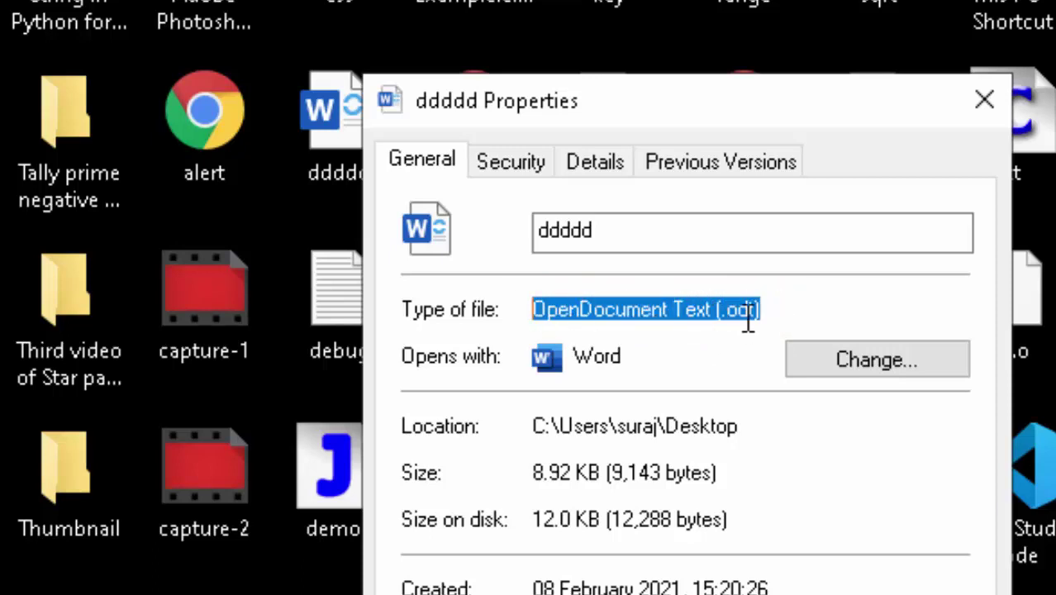
drag(749, 312, 486, 326)
drag(730, 307, 526, 318)
click(984, 103)
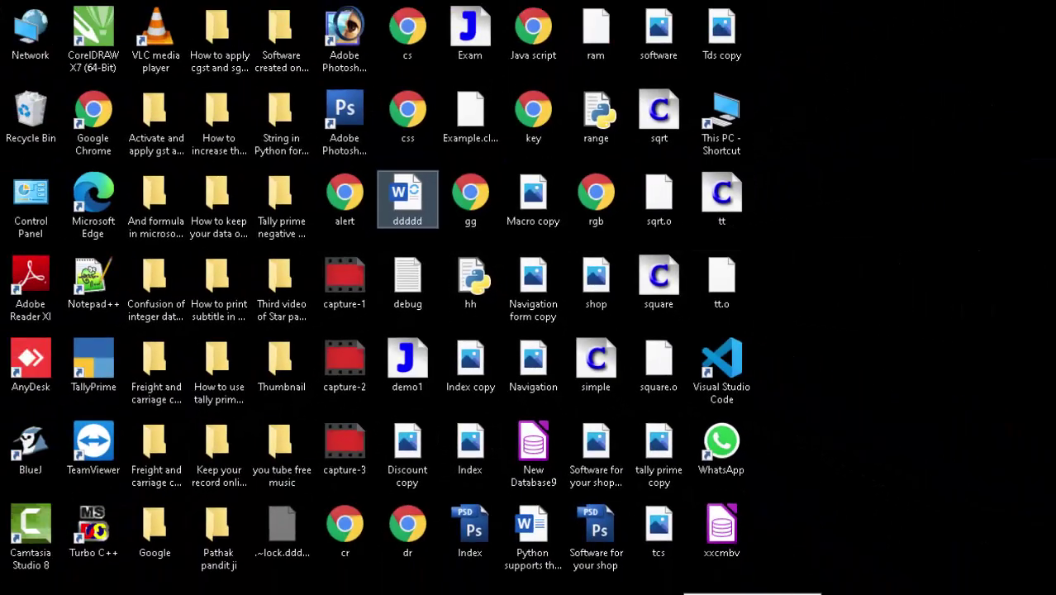
Step: Save the Word file to the Desktop as 'On the Insert tab', a Word Document
key(alt+Tab)
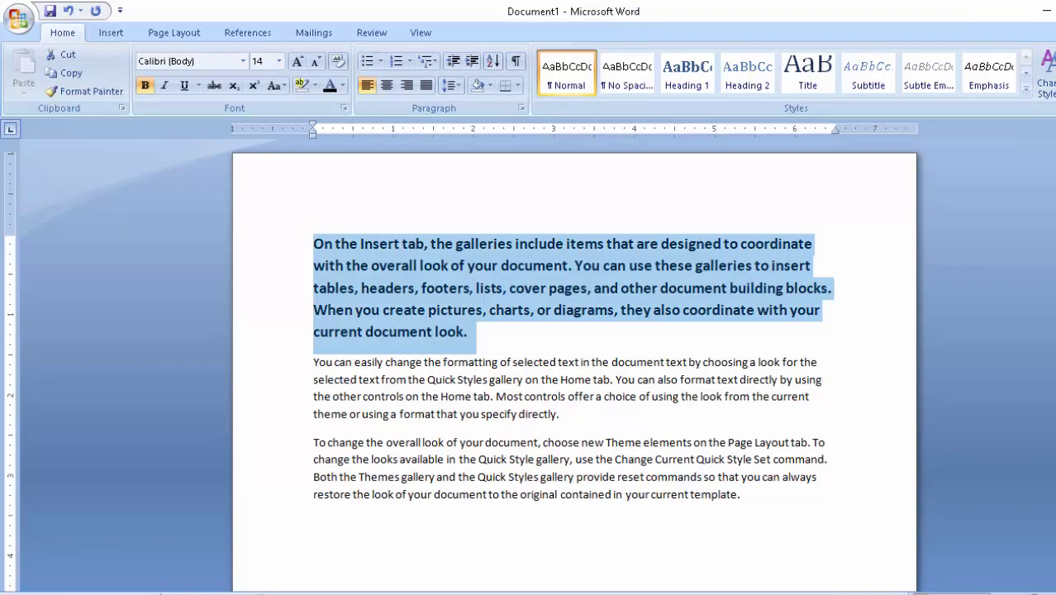
key(ctrl+s)
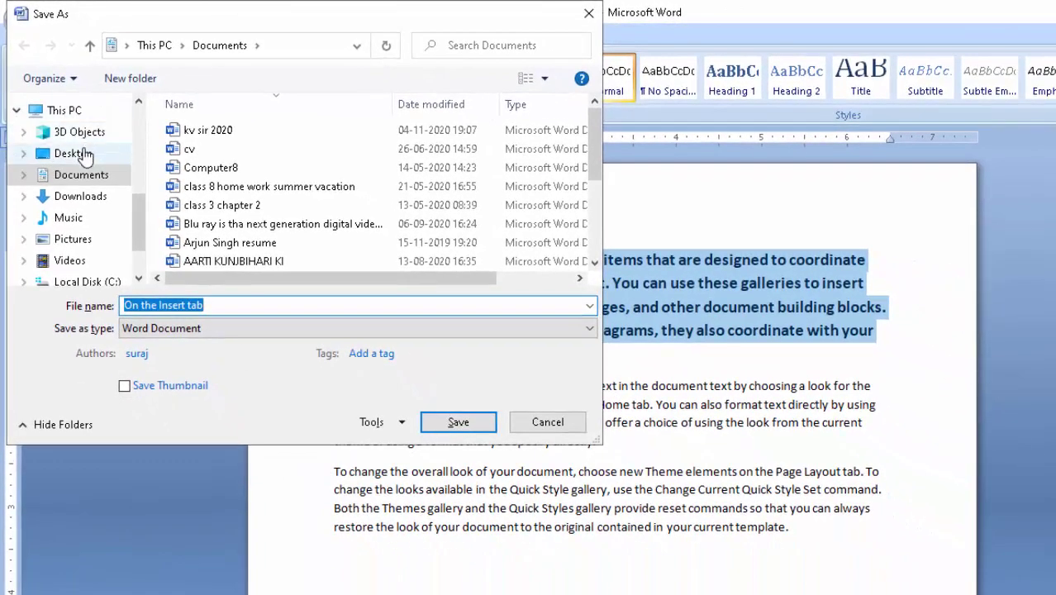
click(85, 155)
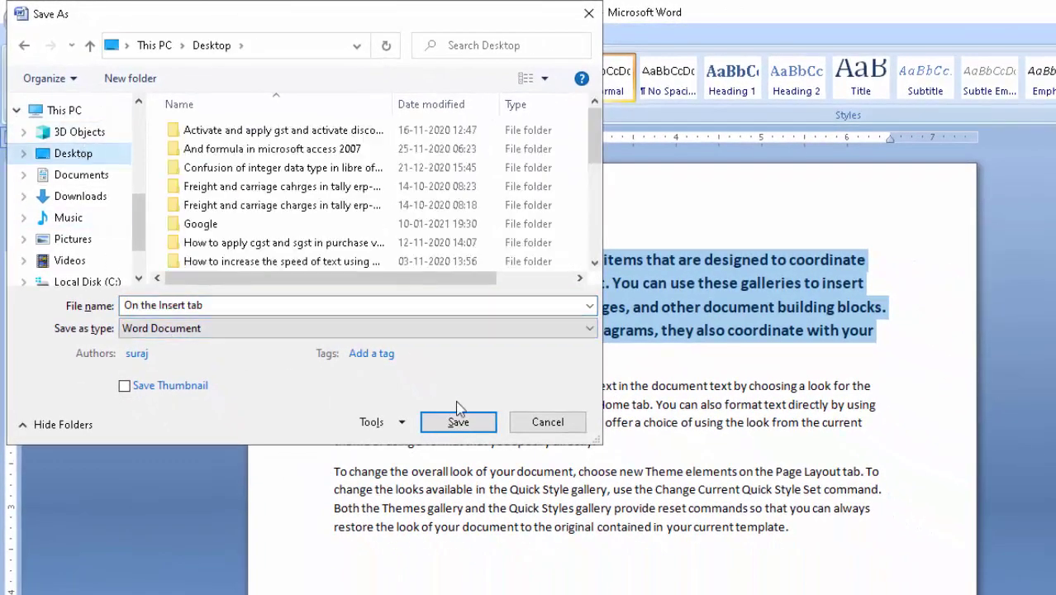
click(459, 426)
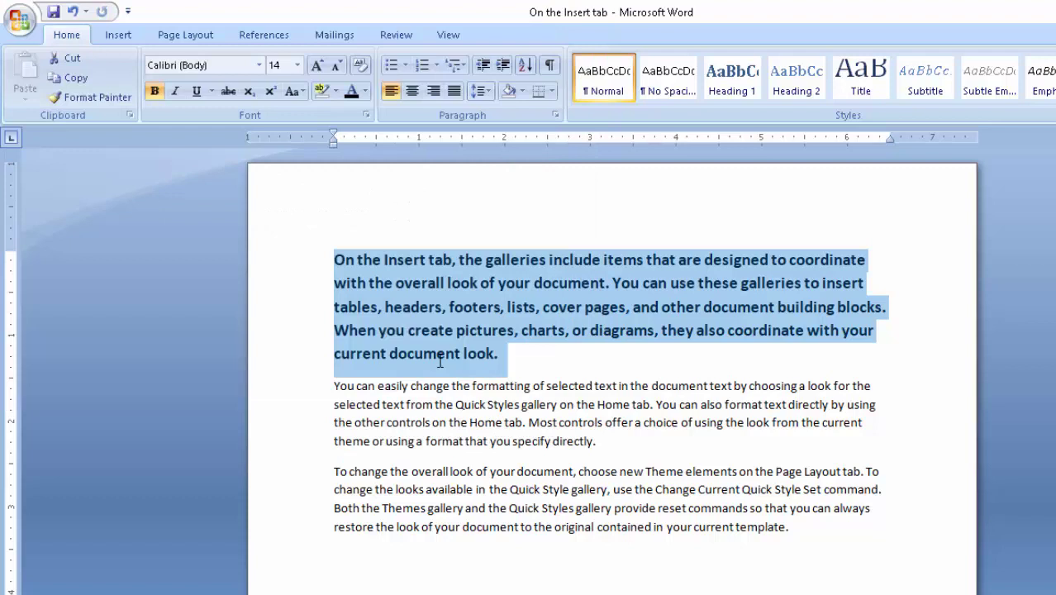
key(super+d)
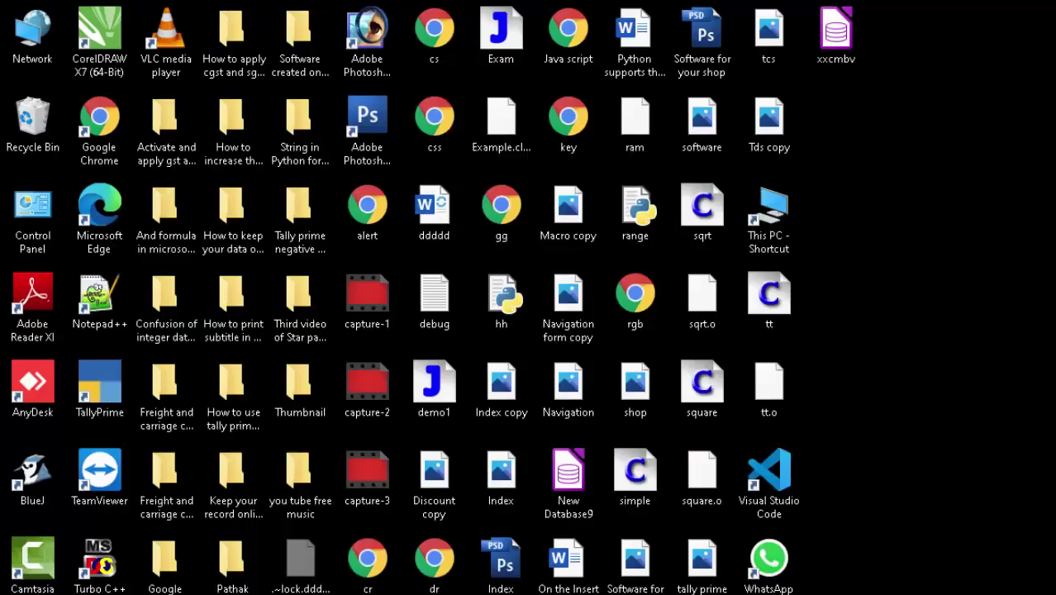
right_click(984, 145)
click(1032, 210)
right_click(1017, 203)
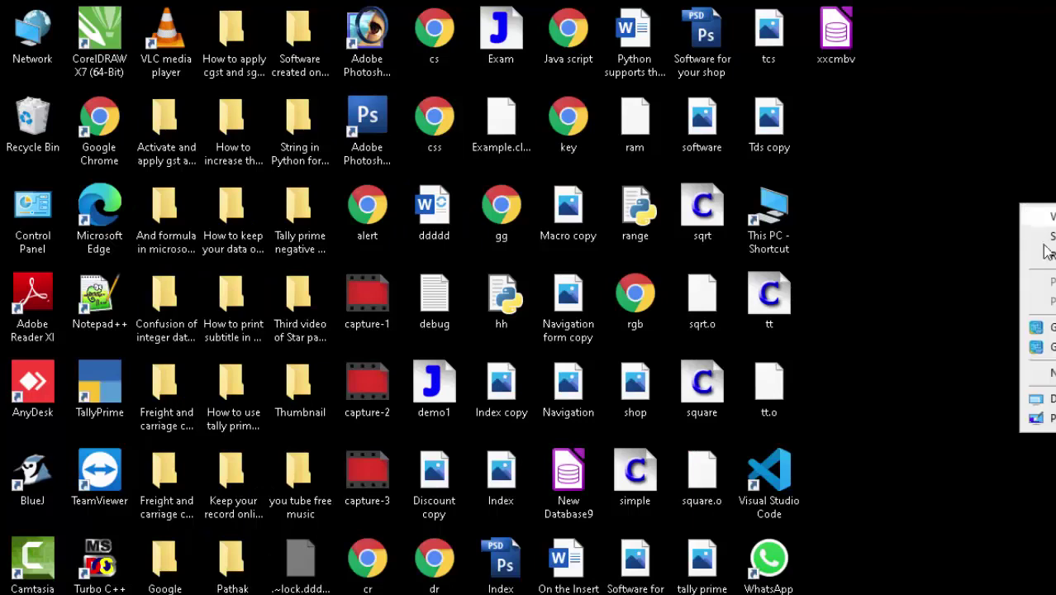
click(1051, 255)
right_click(1053, 263)
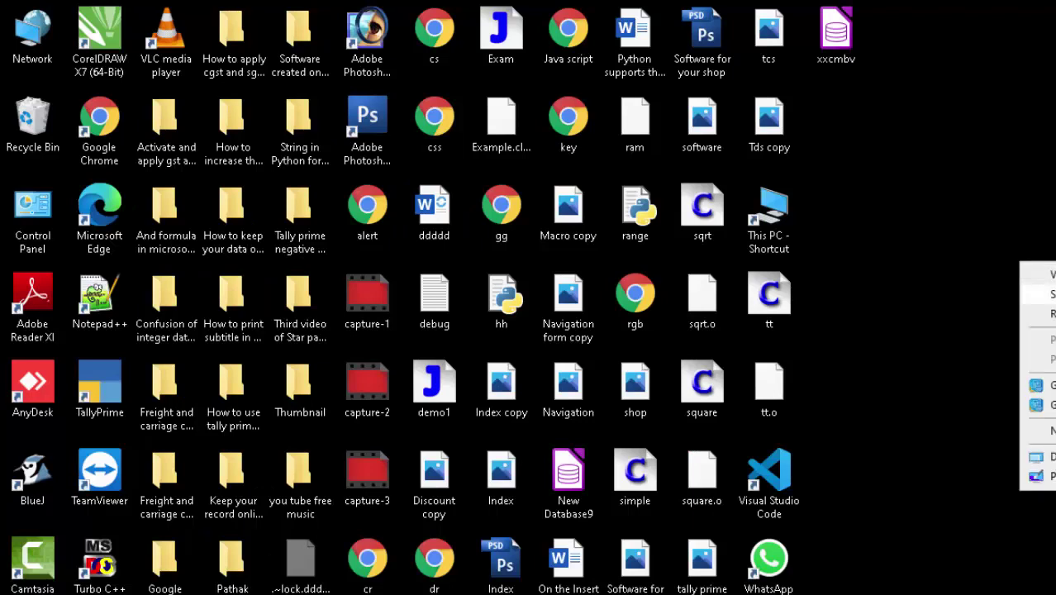
click(1043, 291)
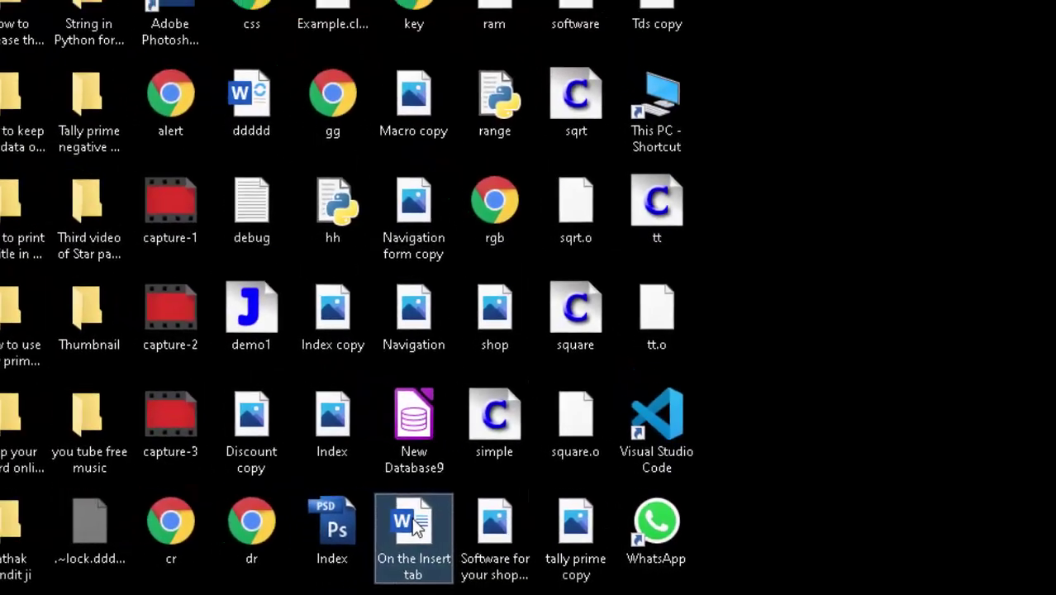
right_click(444, 530)
click(498, 504)
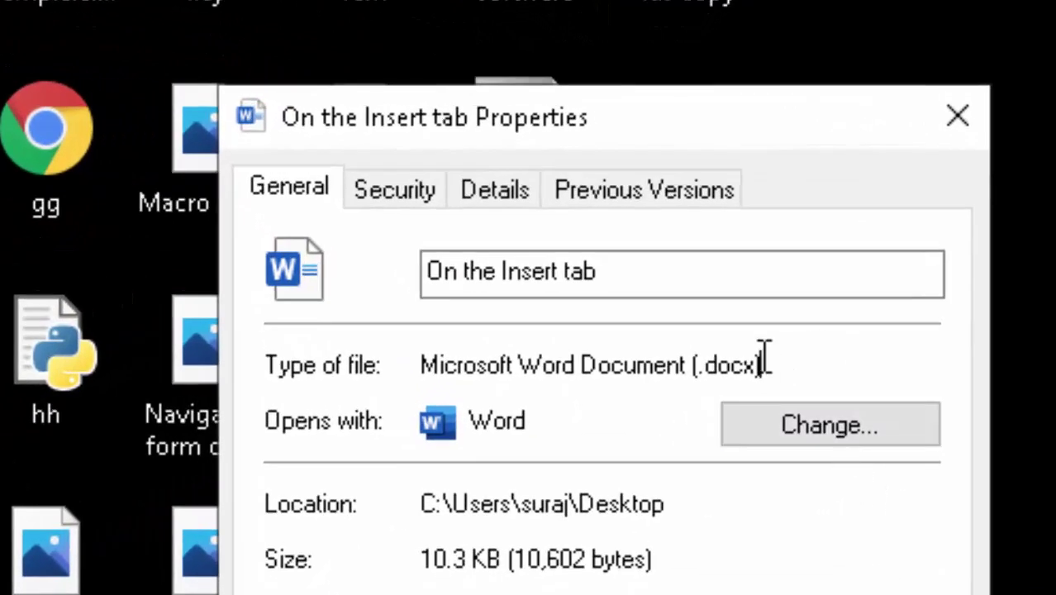
drag(759, 362, 693, 363)
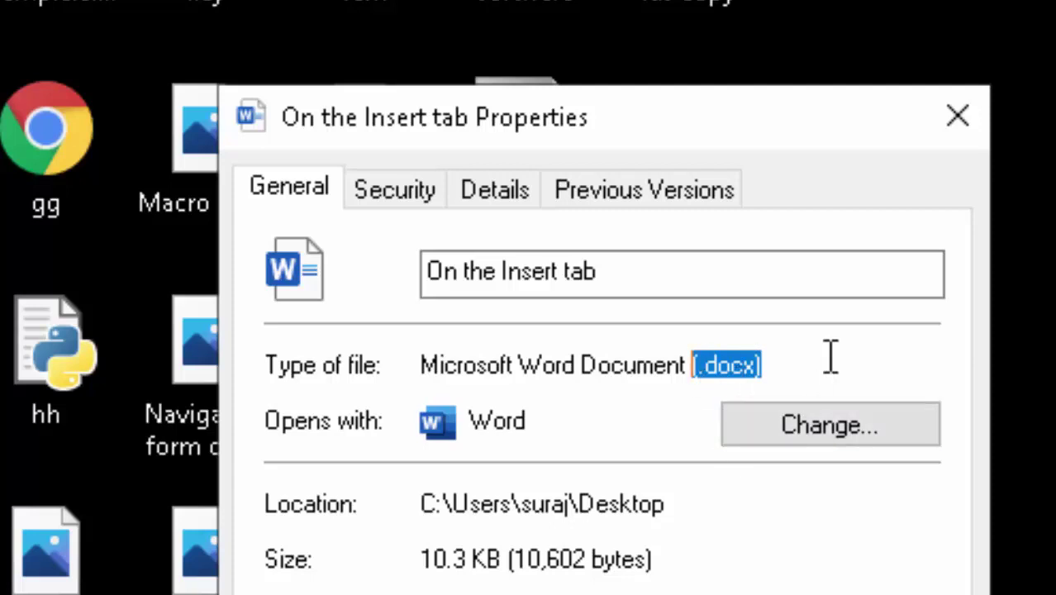
click(960, 136)
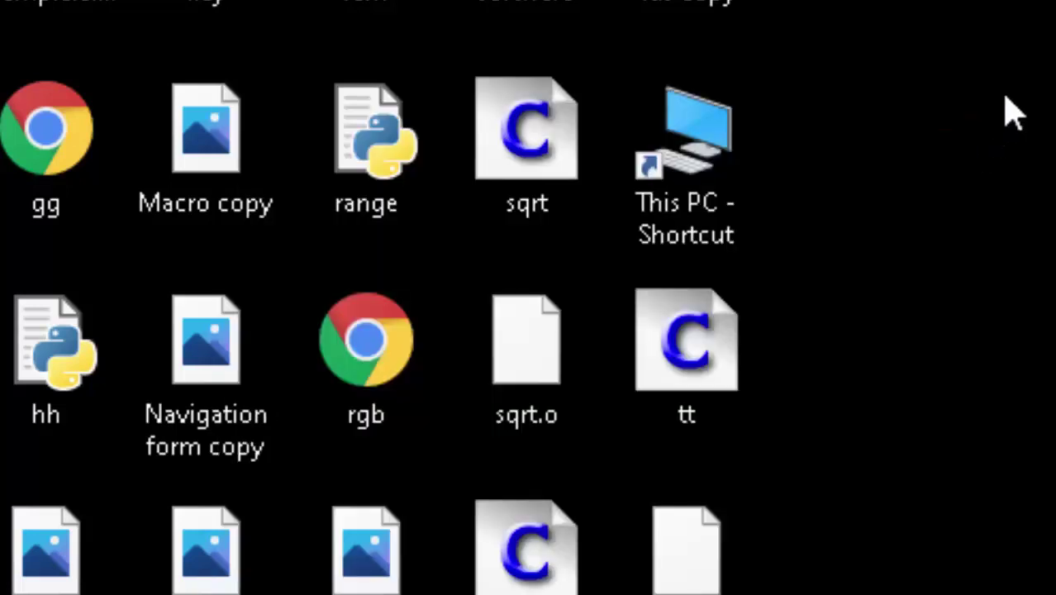
right_click(822, 165)
click(860, 214)
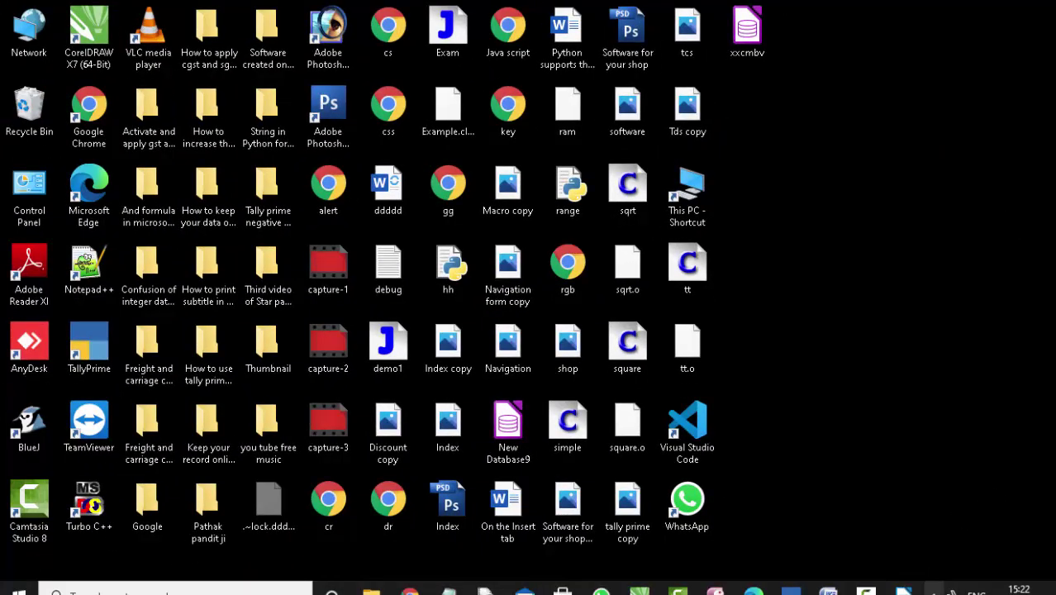
click(903, 590)
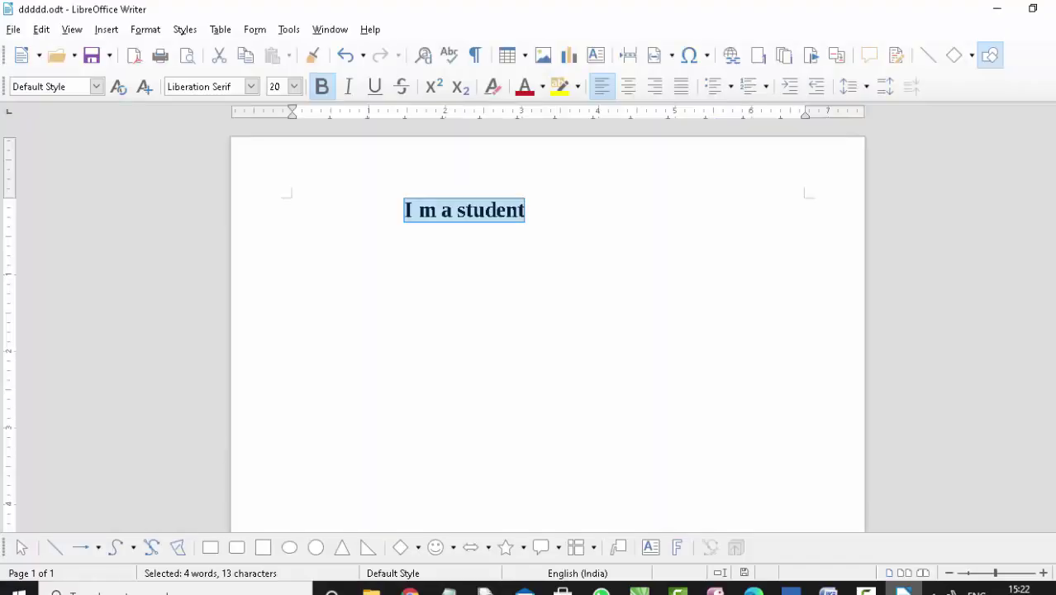
Step: Colour Word's bold 14 pt first paragraph red with Font Color
click(826, 590)
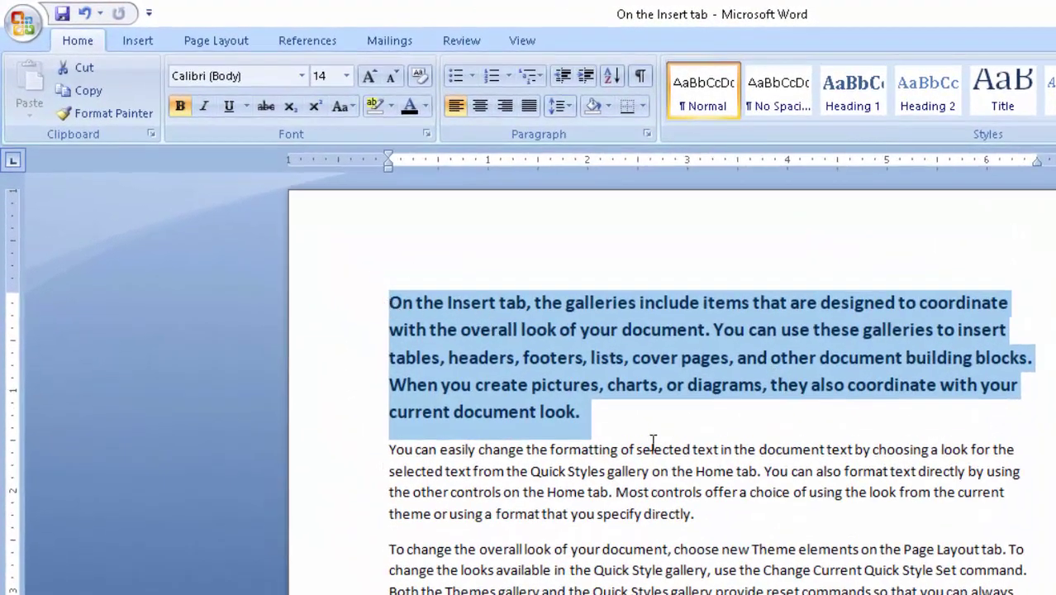
click(602, 434)
drag(591, 411, 361, 287)
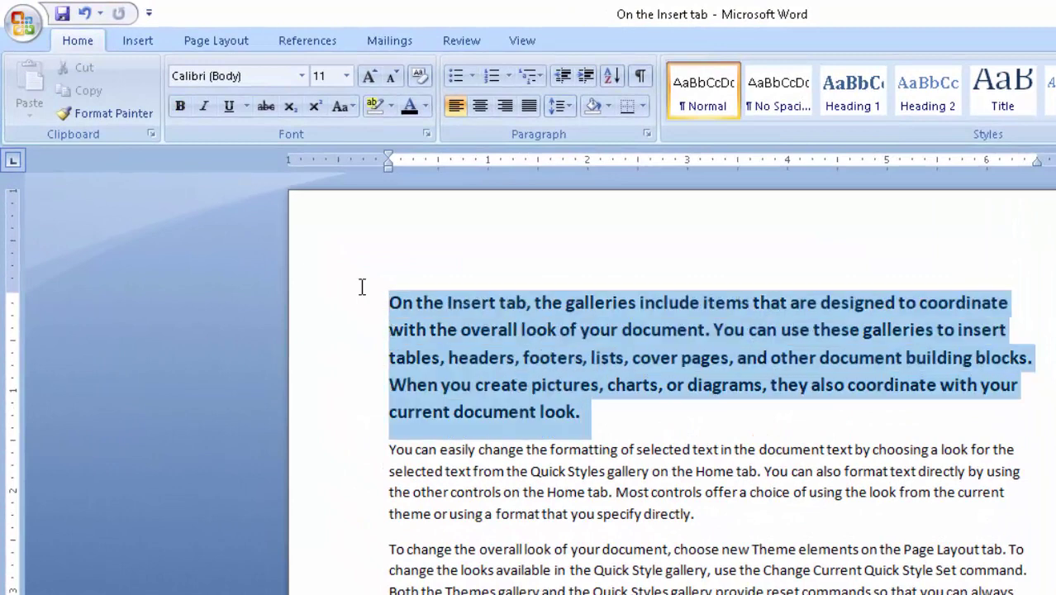
click(423, 107)
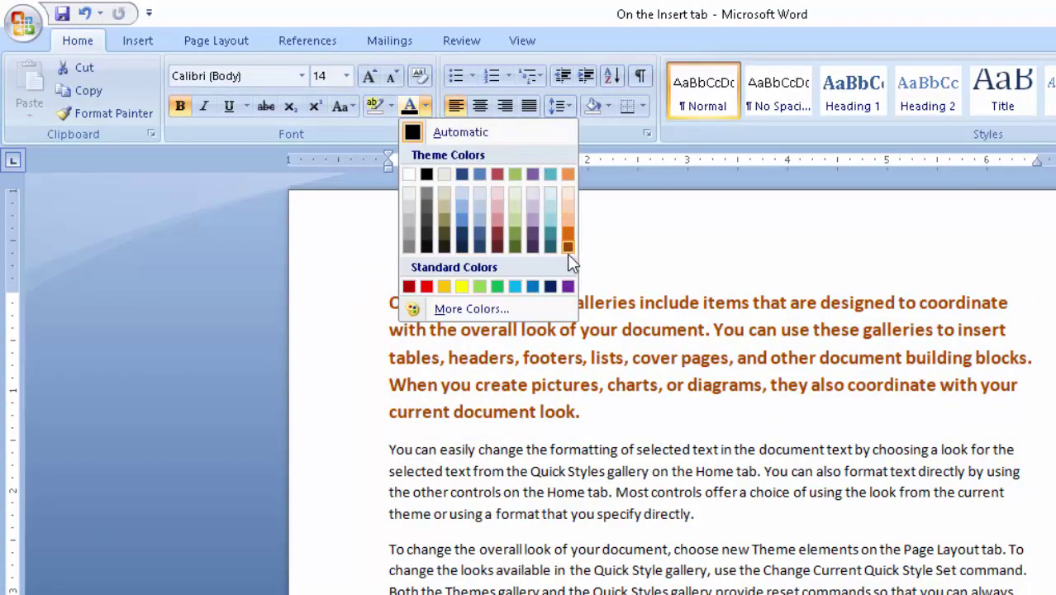
click(426, 286)
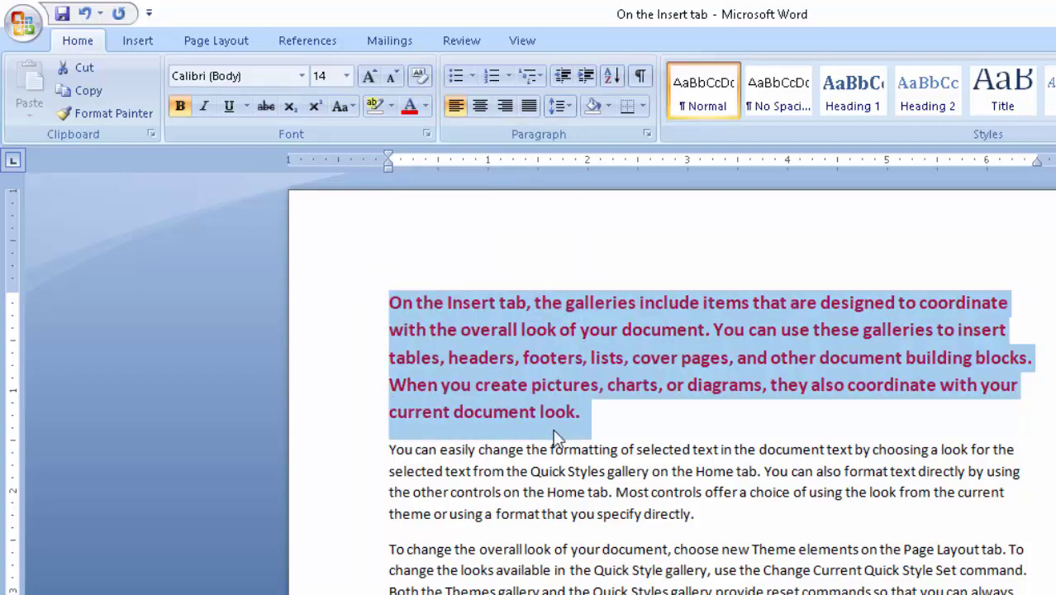
drag(594, 413, 334, 285)
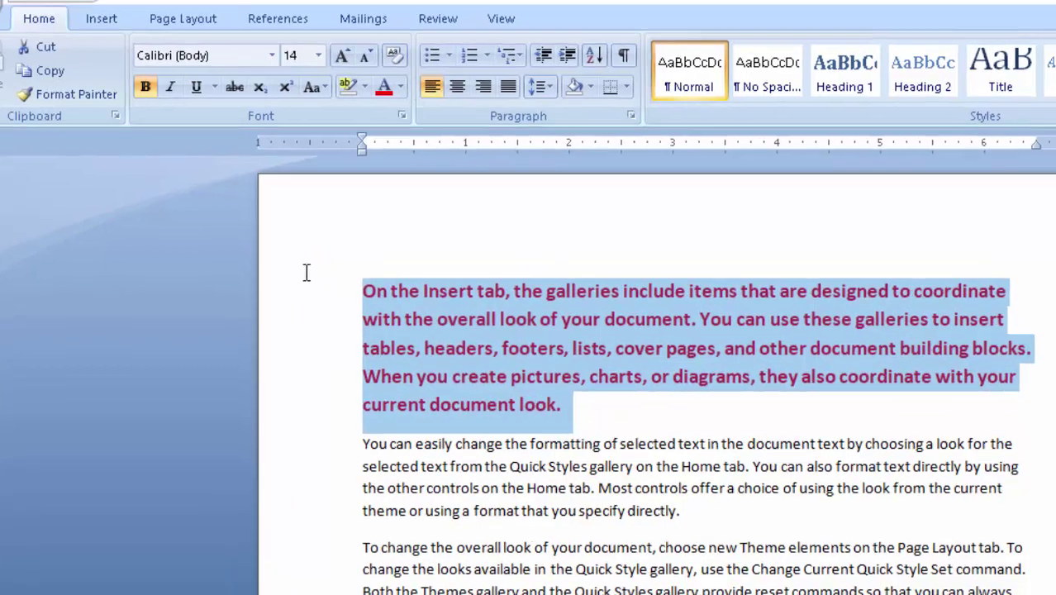
Step: Leave the first paragraph bold but not italic, then copy its formatting with Ctrl+Shift+C
key(ctrl+b)
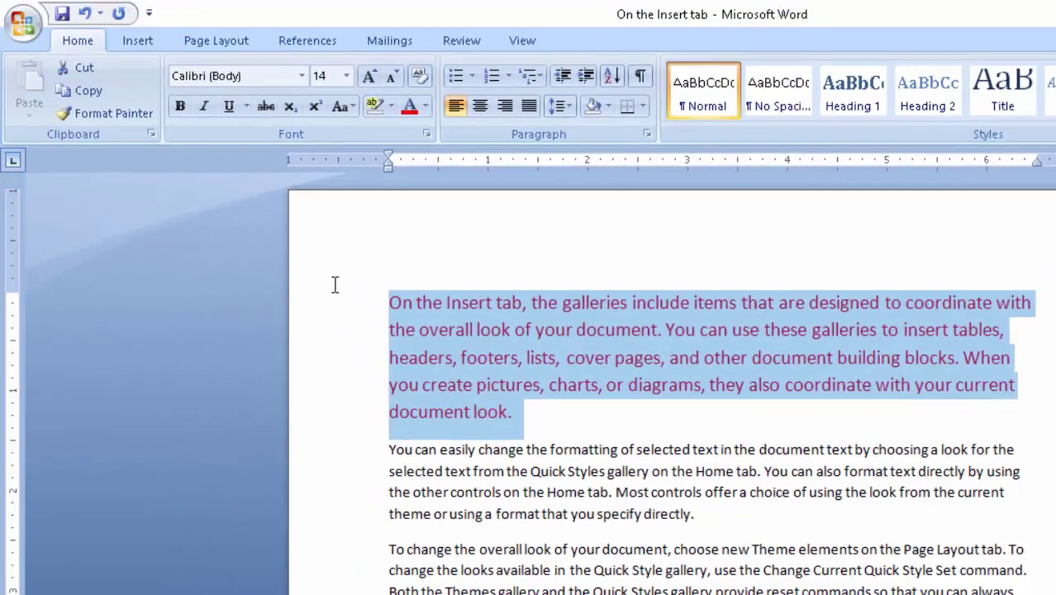
key(ctrl+b)
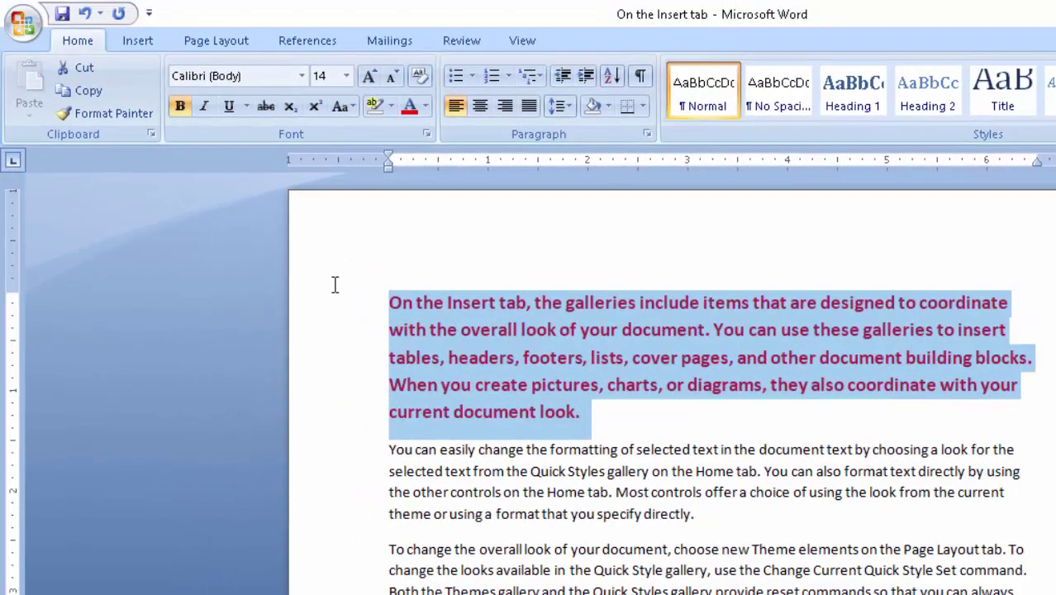
key(ctrl+i)
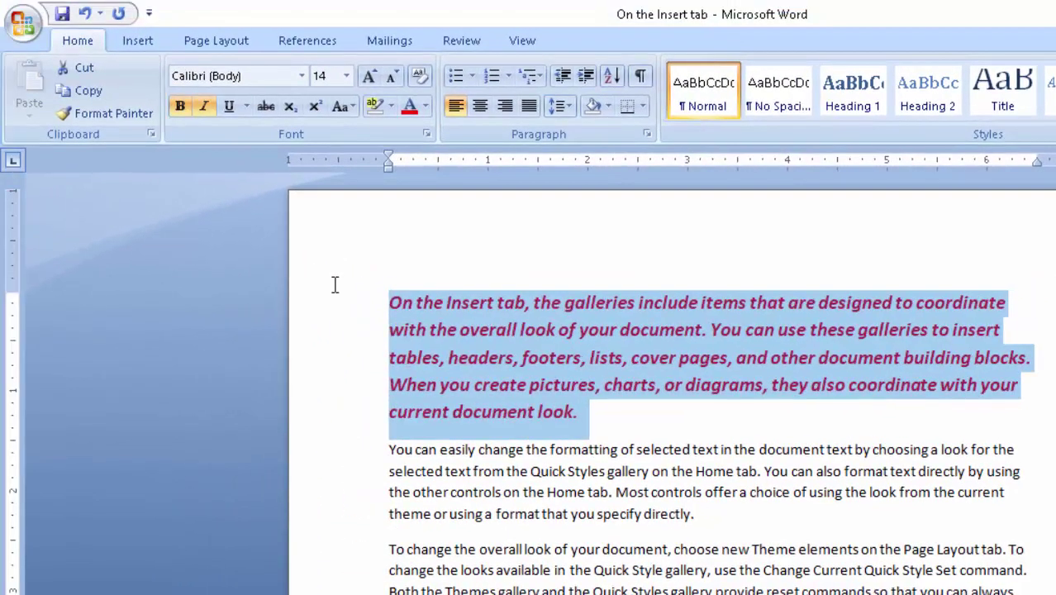
key(ctrl+i)
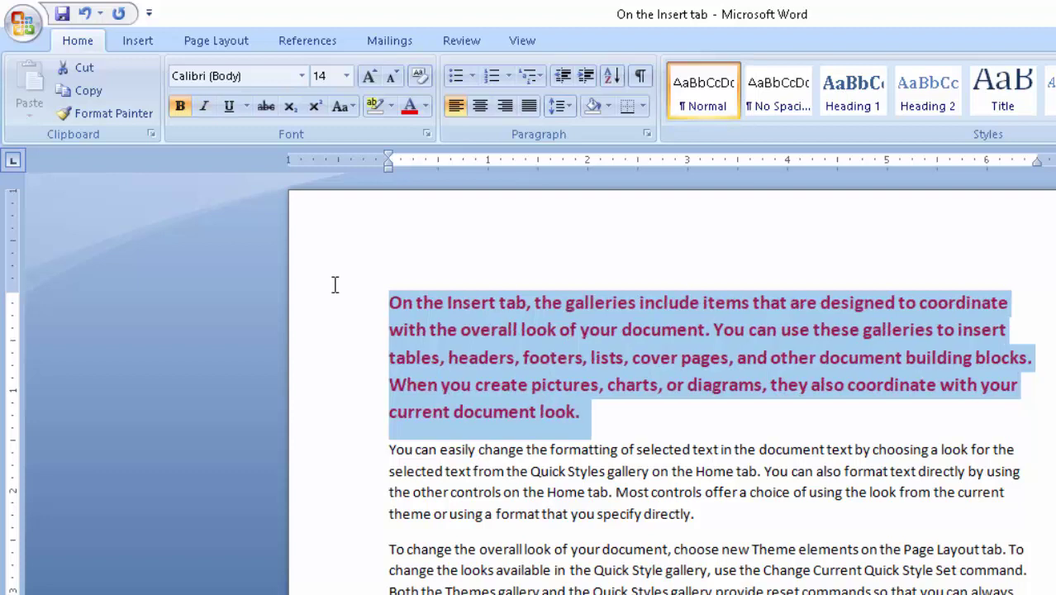
key(ctrl+i)
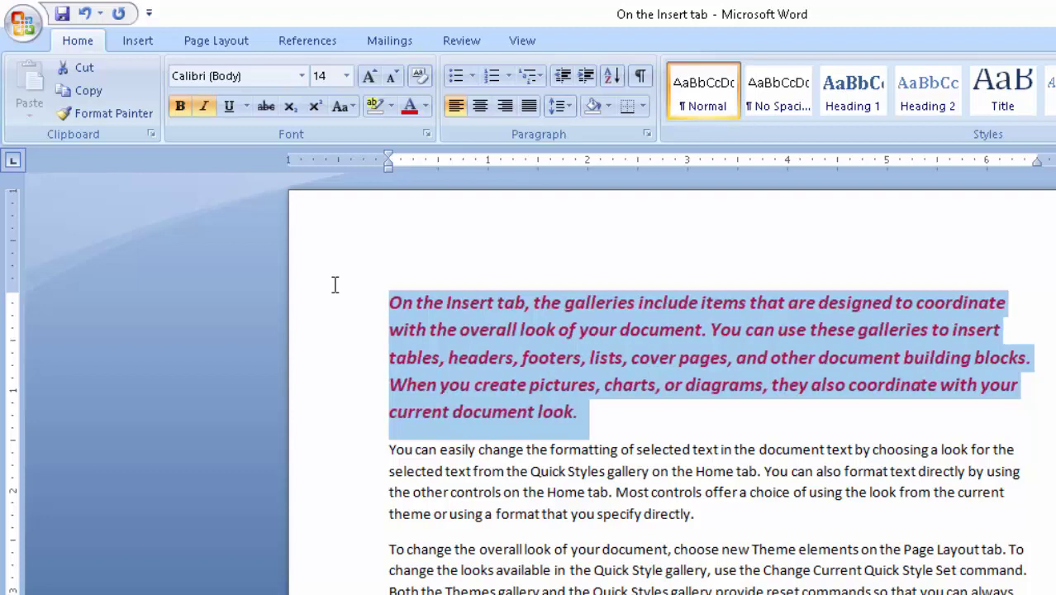
key(ctrl+i)
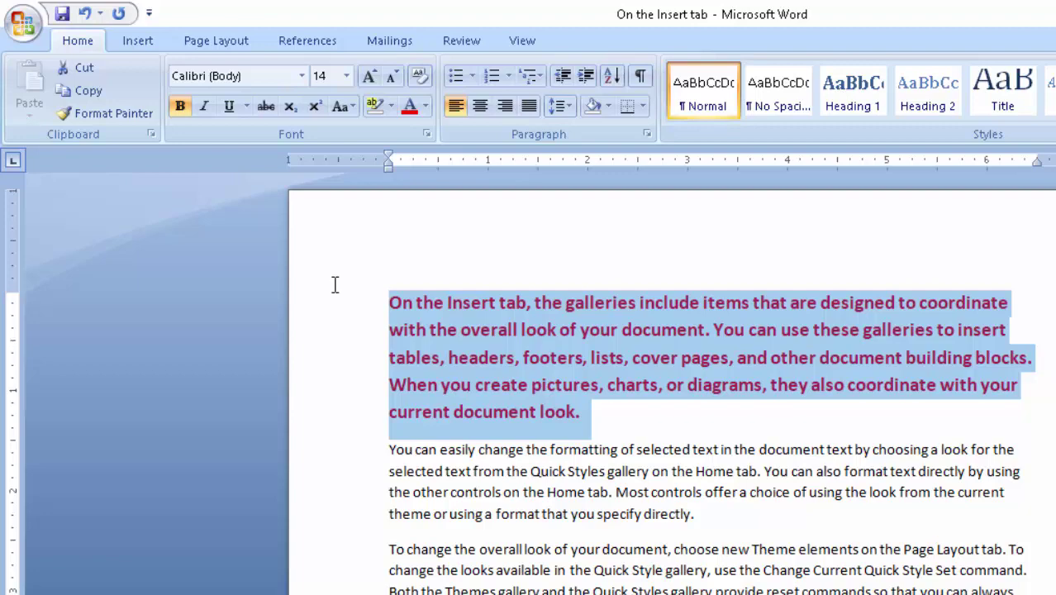
key(ctrl+shift+c)
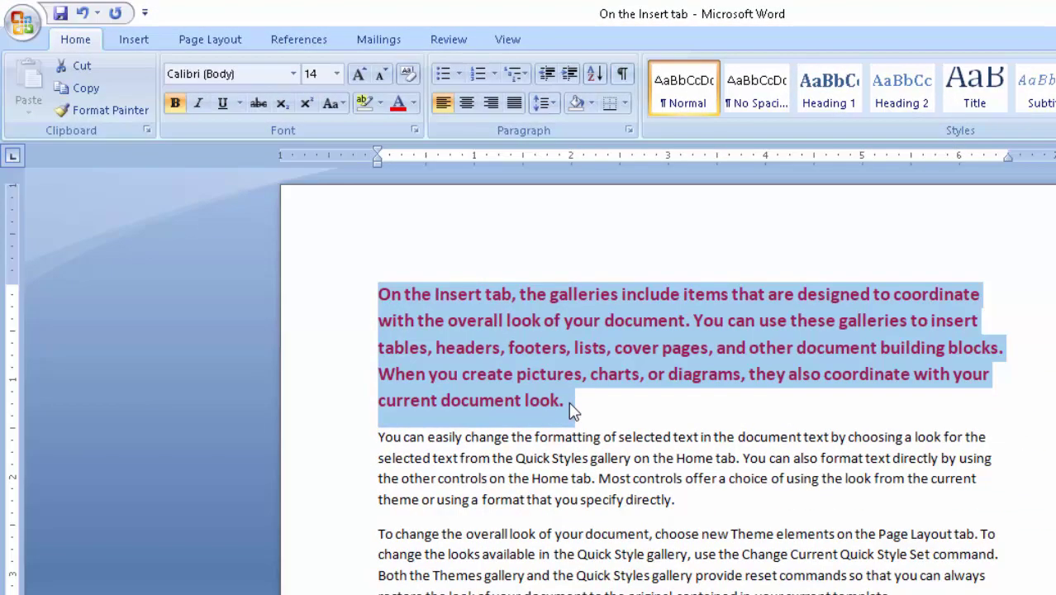
Step: Use Format Painter to copy the first paragraph's red bold formatting onto the last paragraph
drag(570, 405, 355, 285)
click(110, 110)
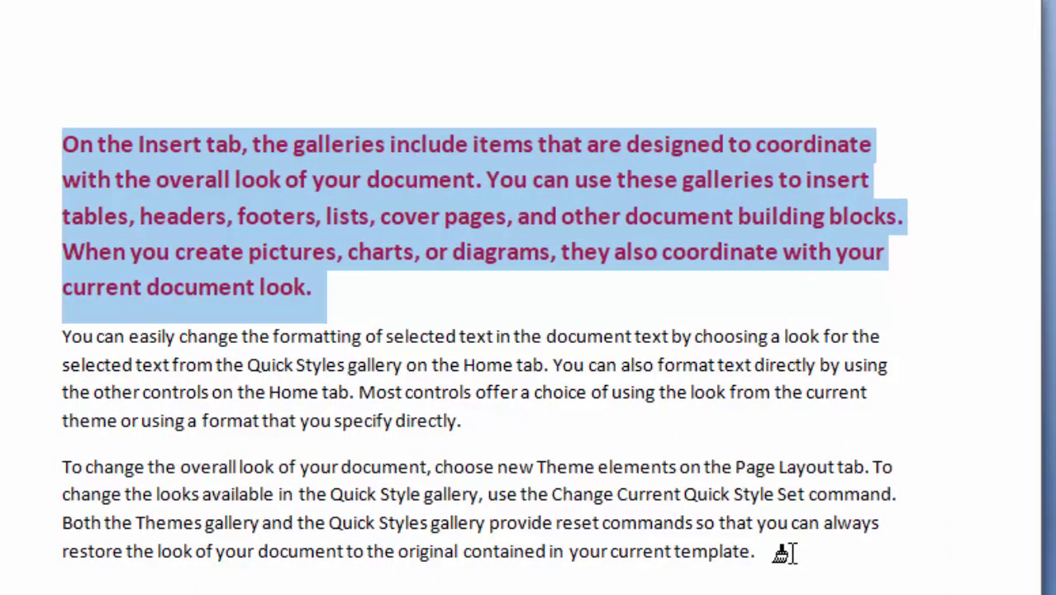
click(783, 553)
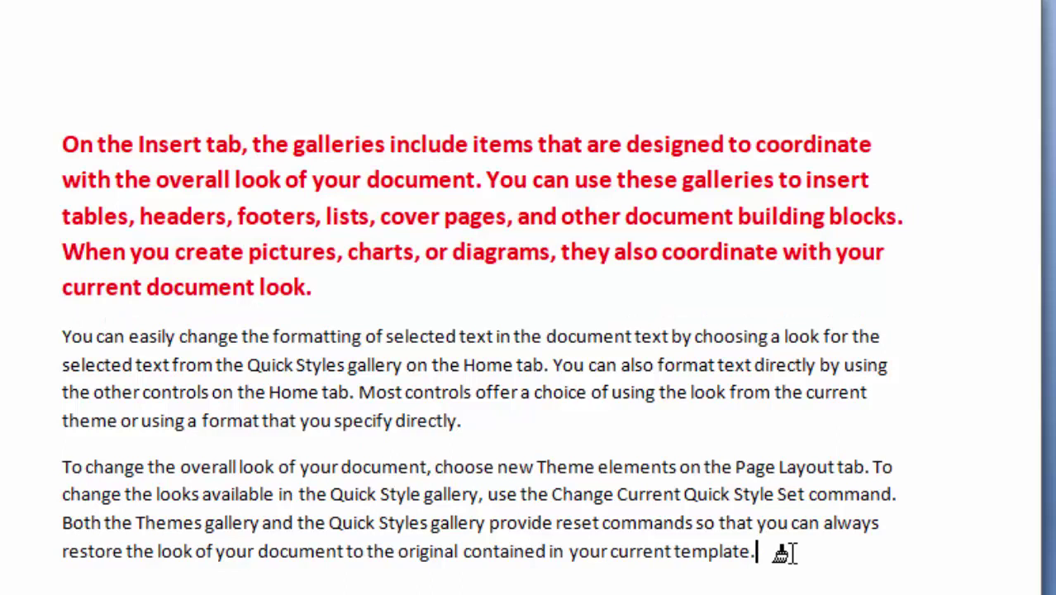
drag(752, 552, 440, 521)
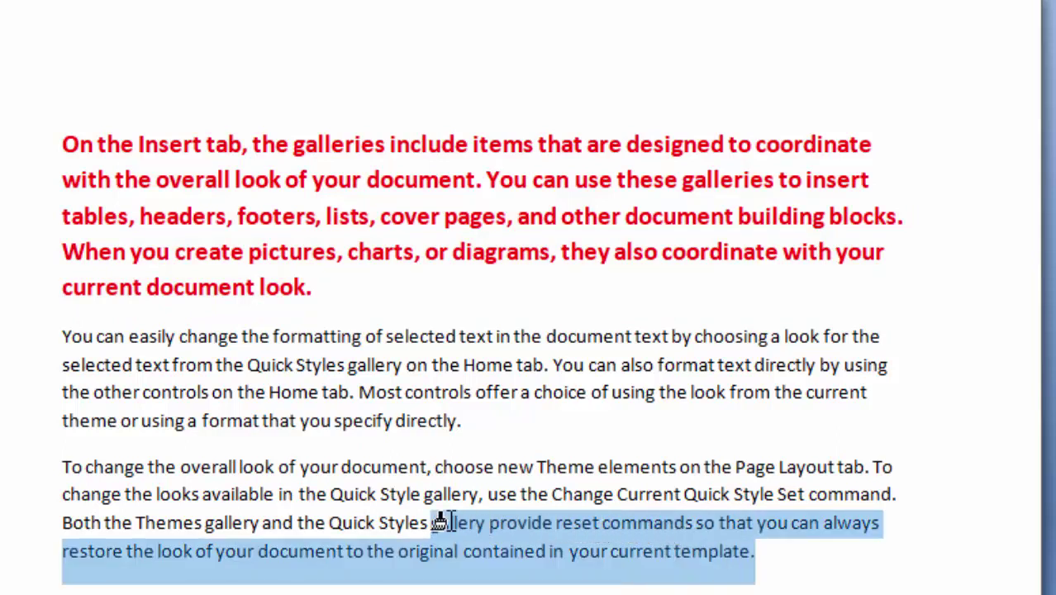
mouse_move(439, 521)
mouse_down()
mouse_move(175, 497)
mouse_move(54, 471)
mouse_up()
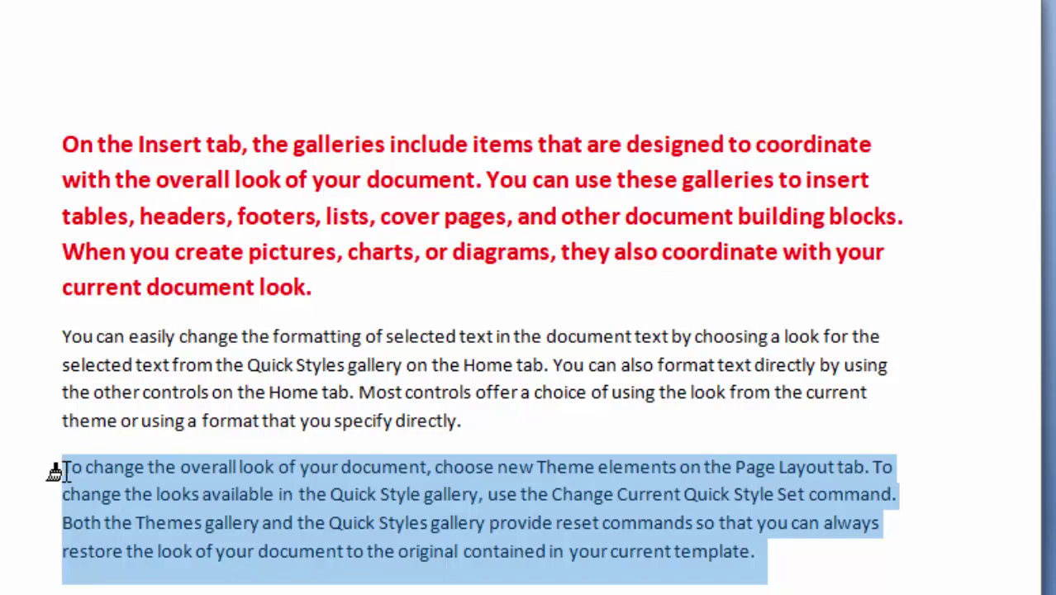
drag(54, 471, 55, 471)
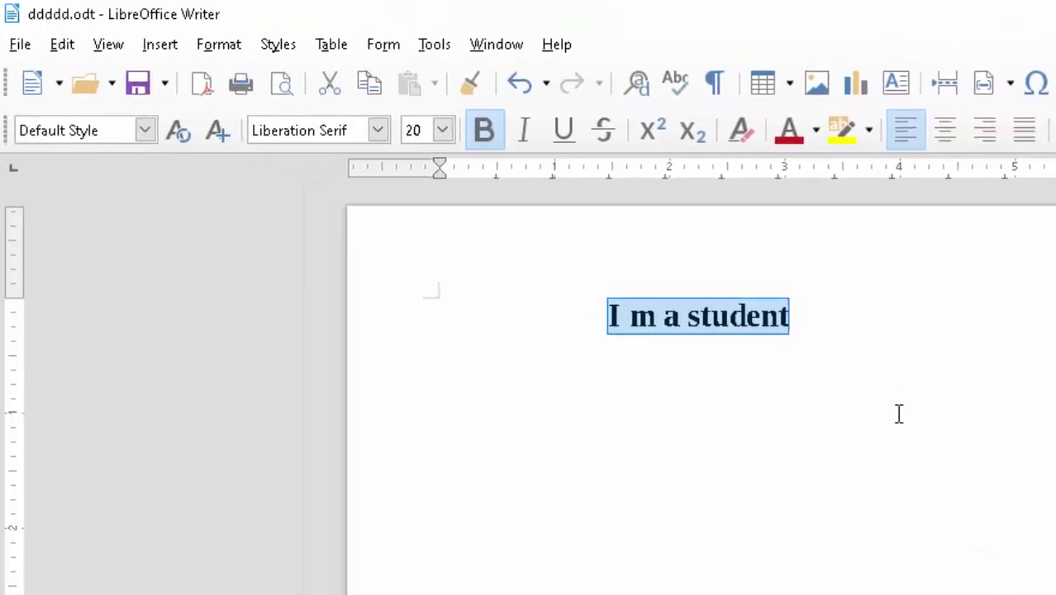
Step: Colour the heading 'I m a student' Dark Red 2 and add the line 'My Name is xyz.' below it
click(793, 134)
click(813, 332)
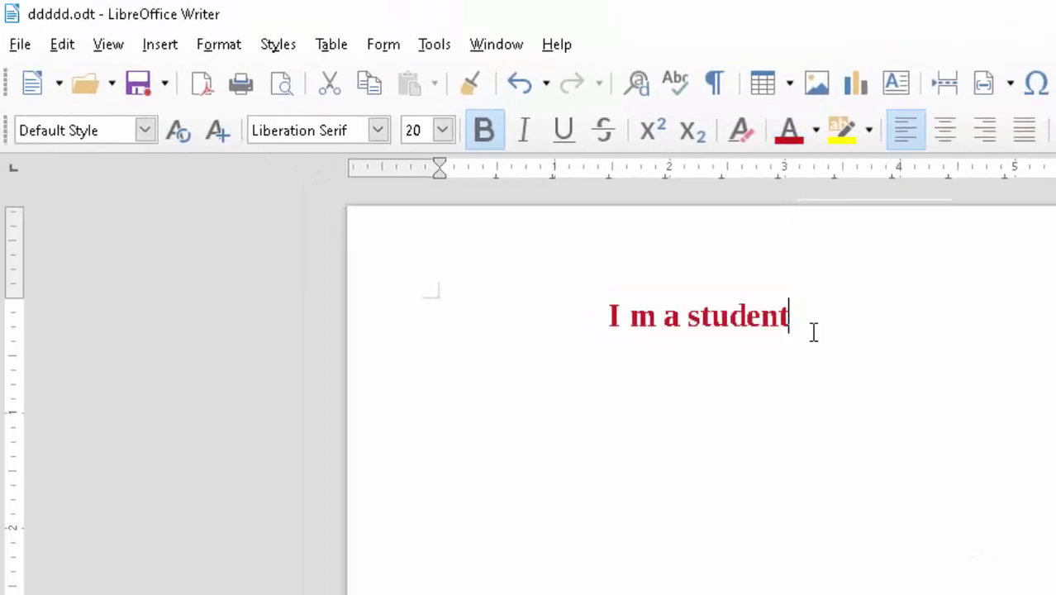
key(Return)
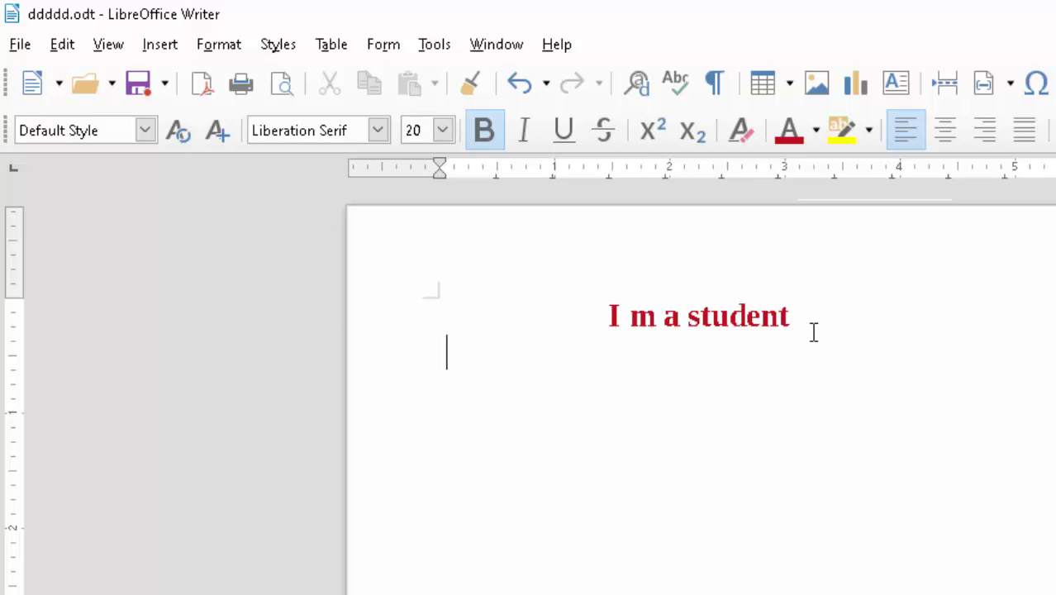
text(My Name is xyz.)
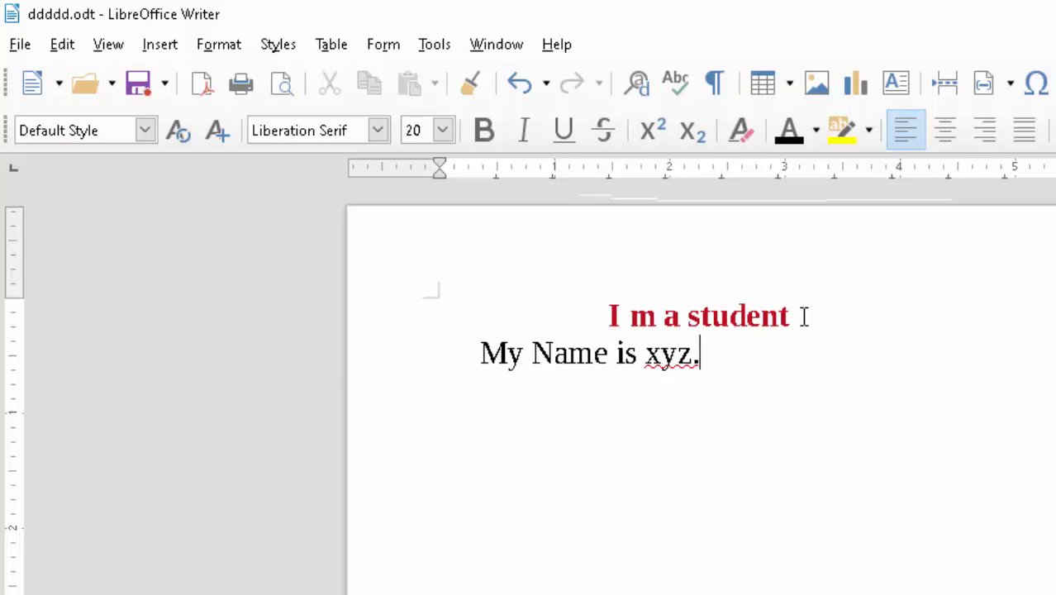
drag(803, 316, 608, 317)
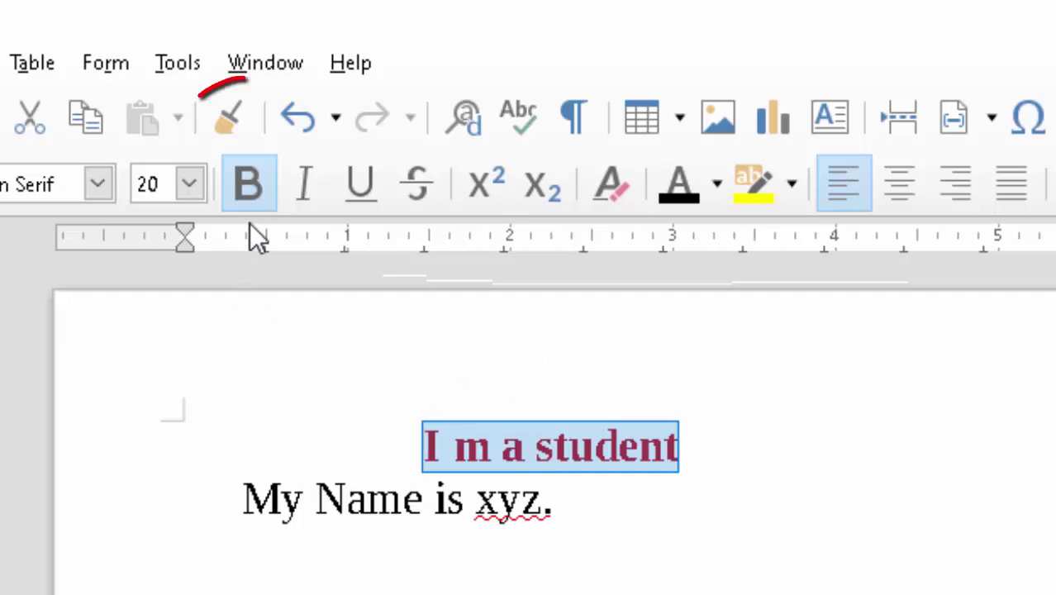
click(224, 128)
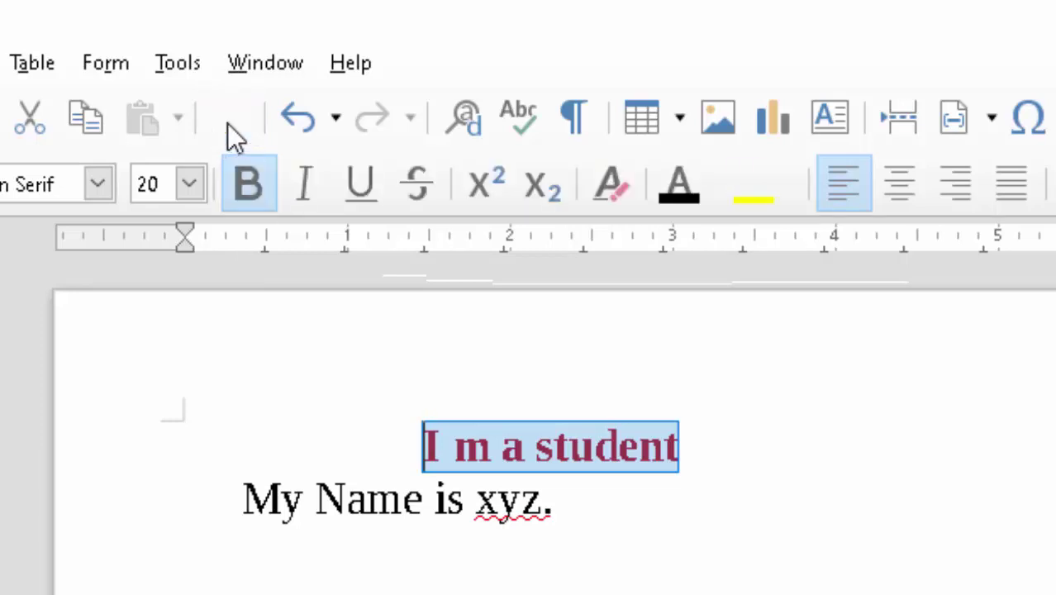
click(227, 123)
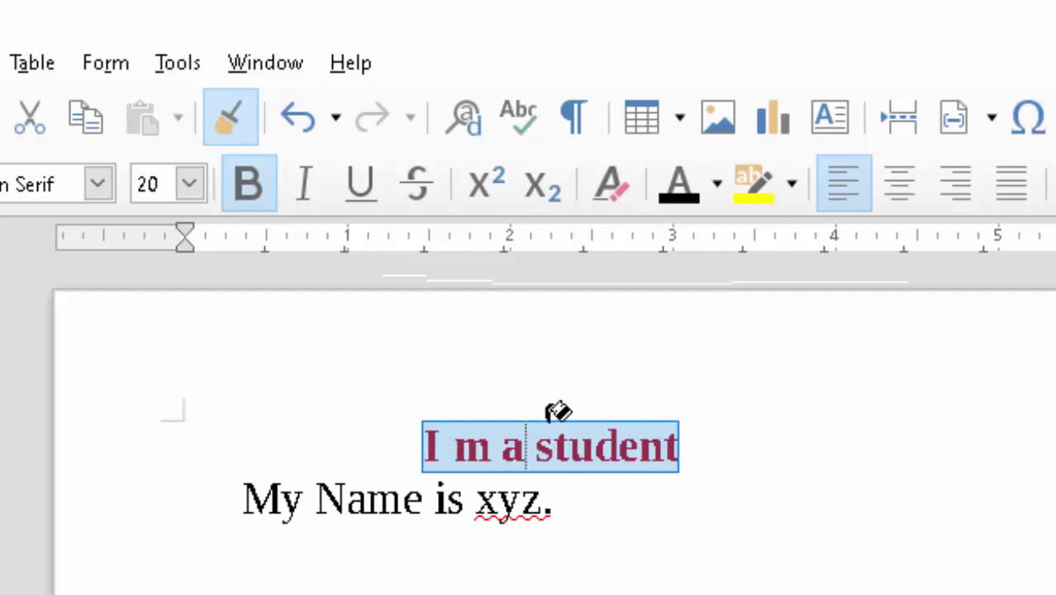
Step: Clone the formatting of 'I m a student' onto the line 'My Name is xyz.'
click(616, 445)
drag(690, 445, 422, 451)
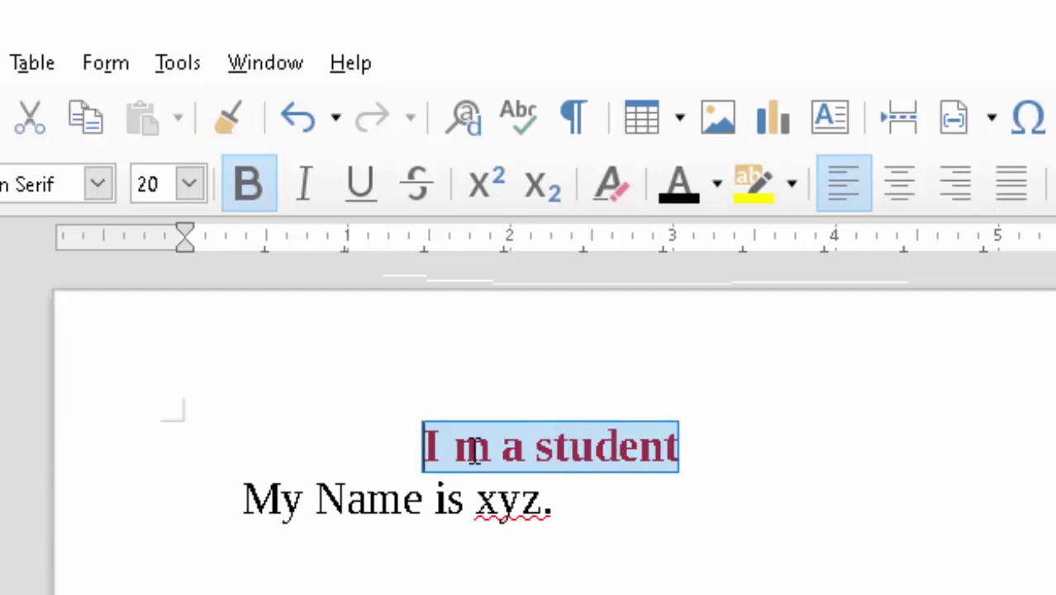
click(230, 116)
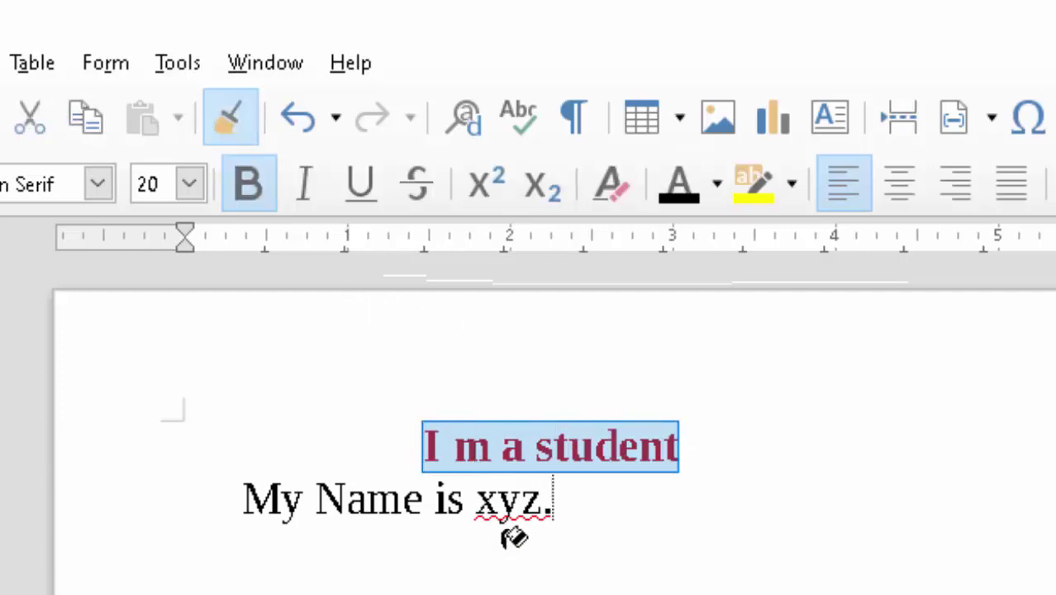
click(570, 507)
drag(555, 507, 229, 508)
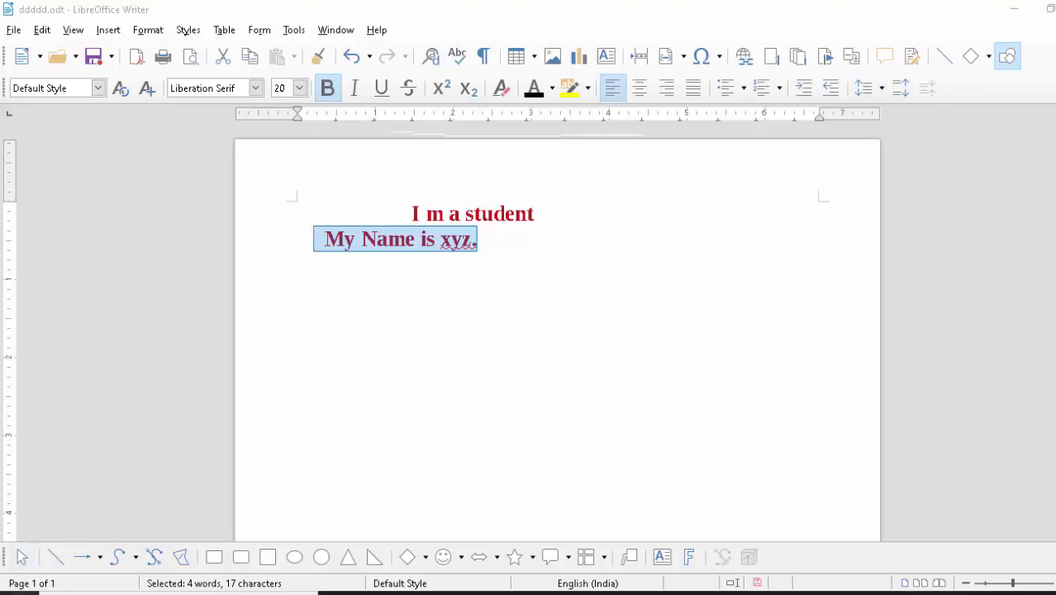
Step: Search the Start menu for 'exce' and launch Microsoft Office Excel 2007
key(super)
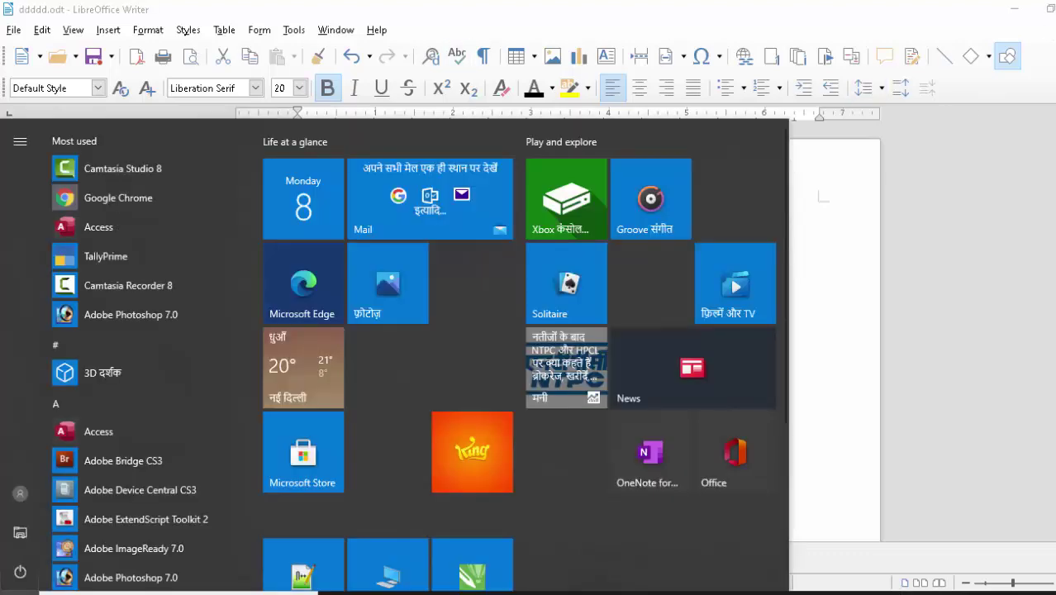
text(exce)
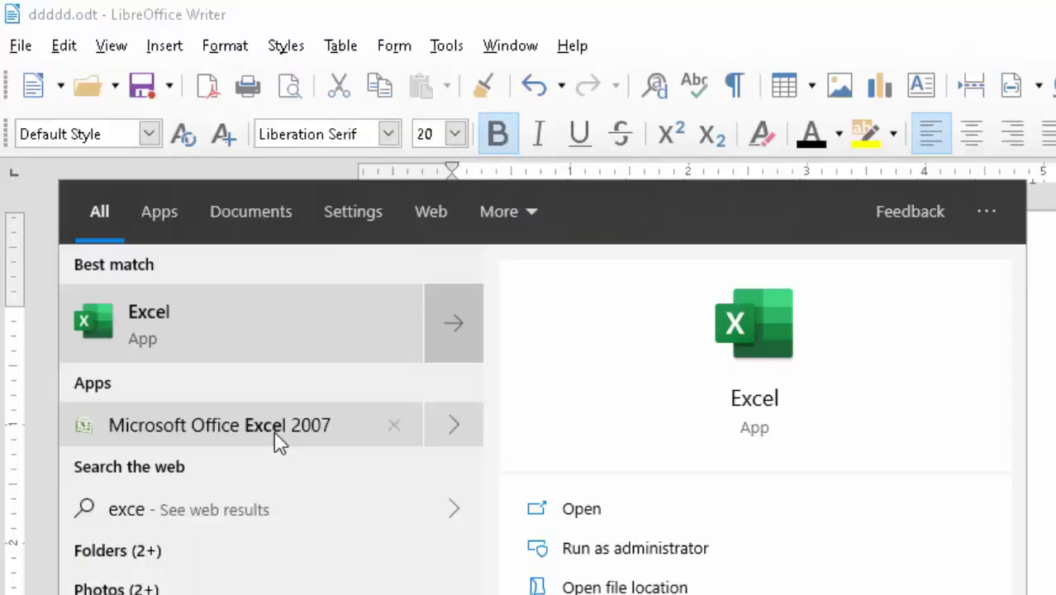
click(276, 434)
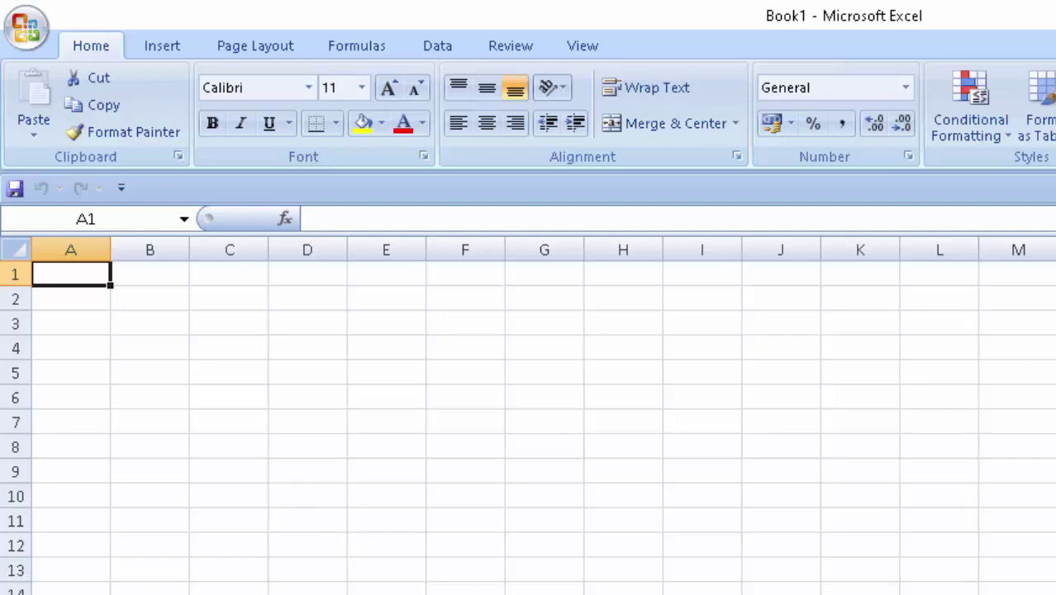
Step: Enter 66 in B1 and 88 in C1, then begin a formula with = in D1
ctrl+scroll(205, 460, up, 4)
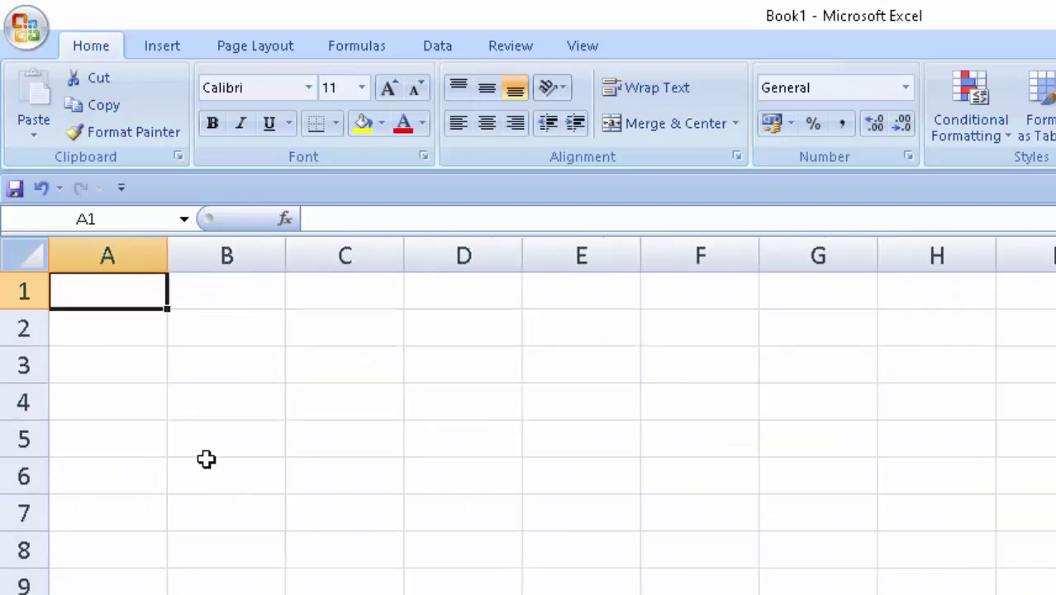
click(209, 397)
click(211, 296)
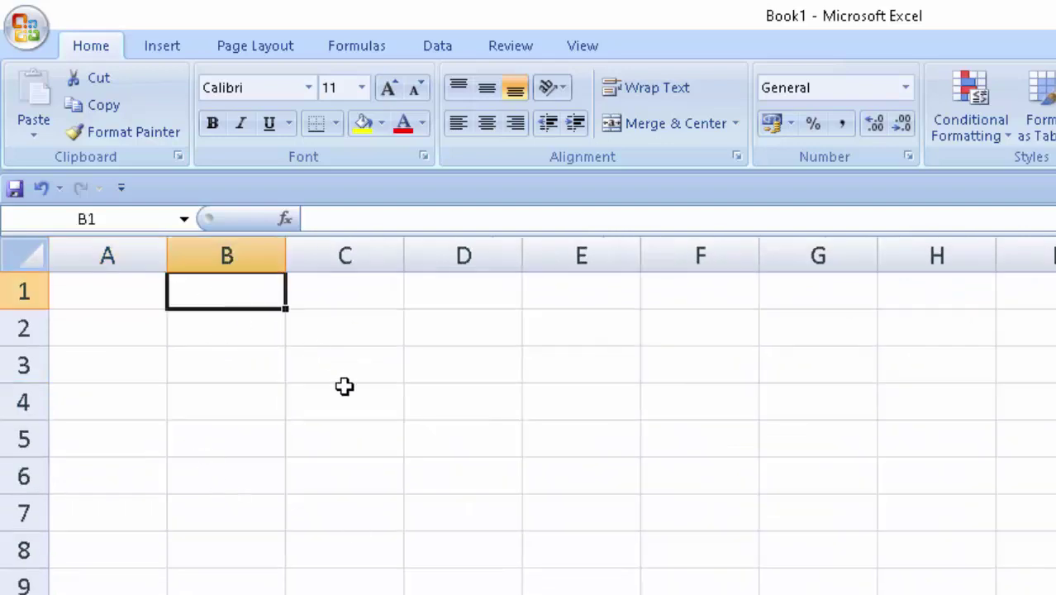
text(66)
key(Tab)
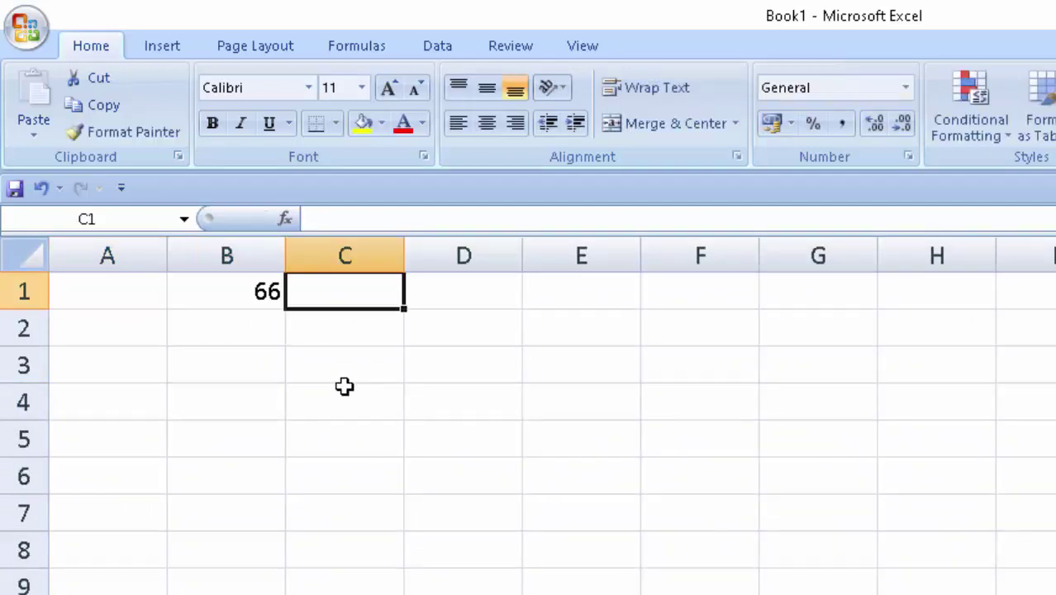
text(88)
key(Tab)
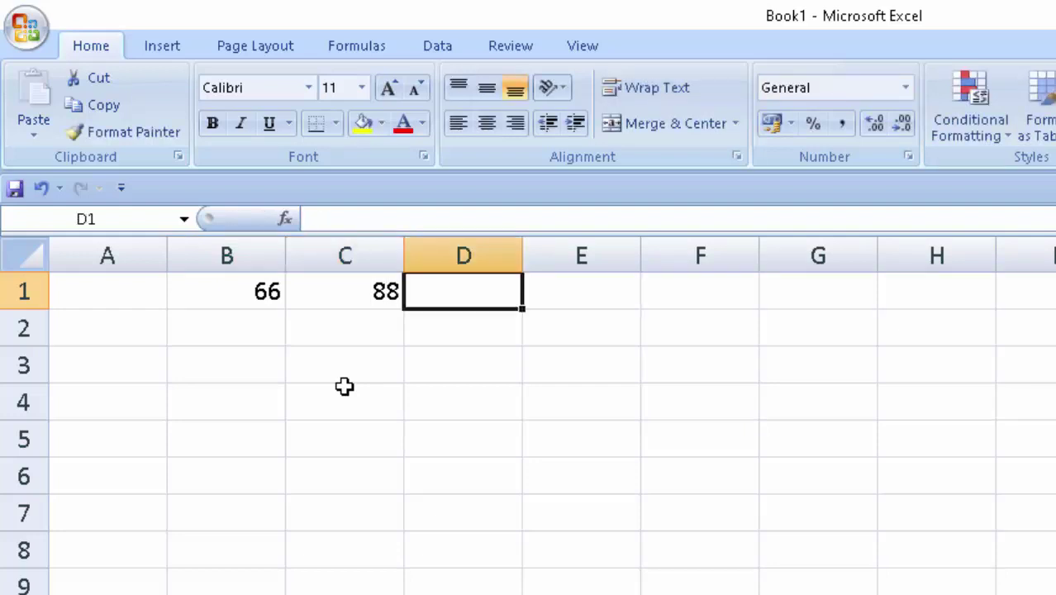
text(=)
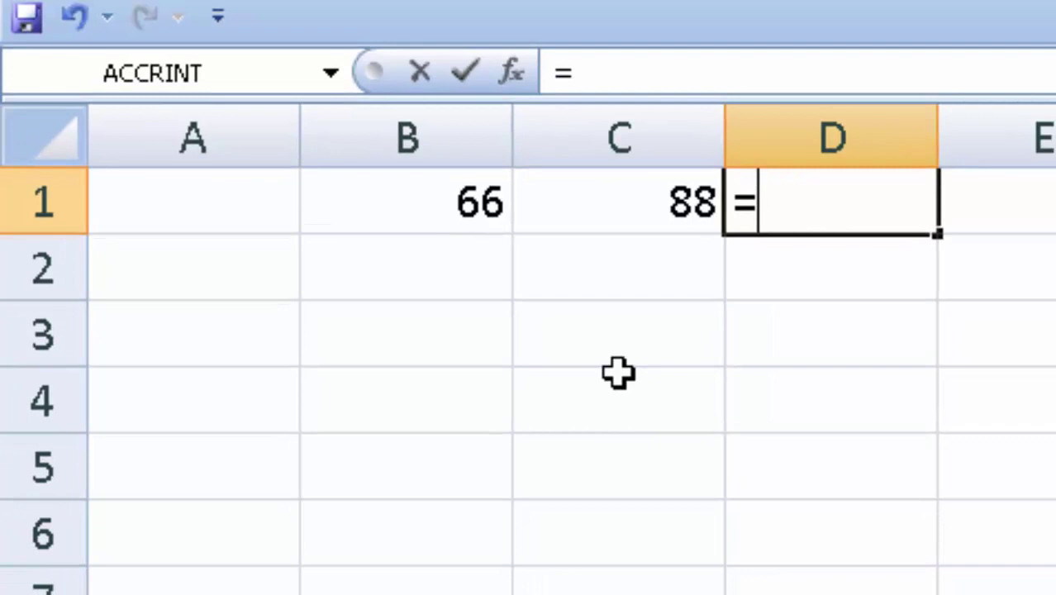
Step: Complete the D1 formula as =B1+C1
click(435, 213)
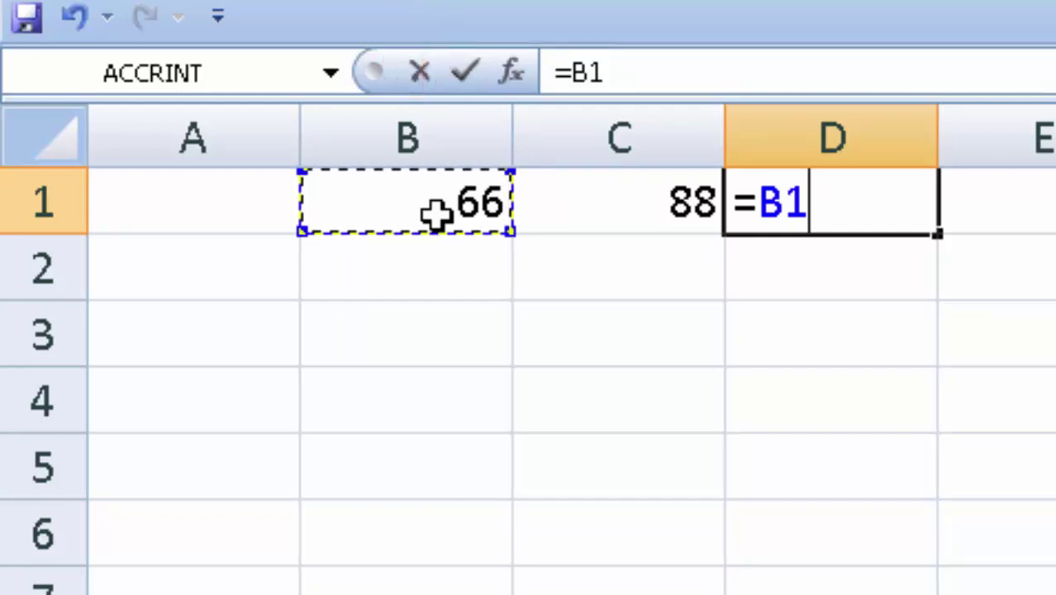
text(+)
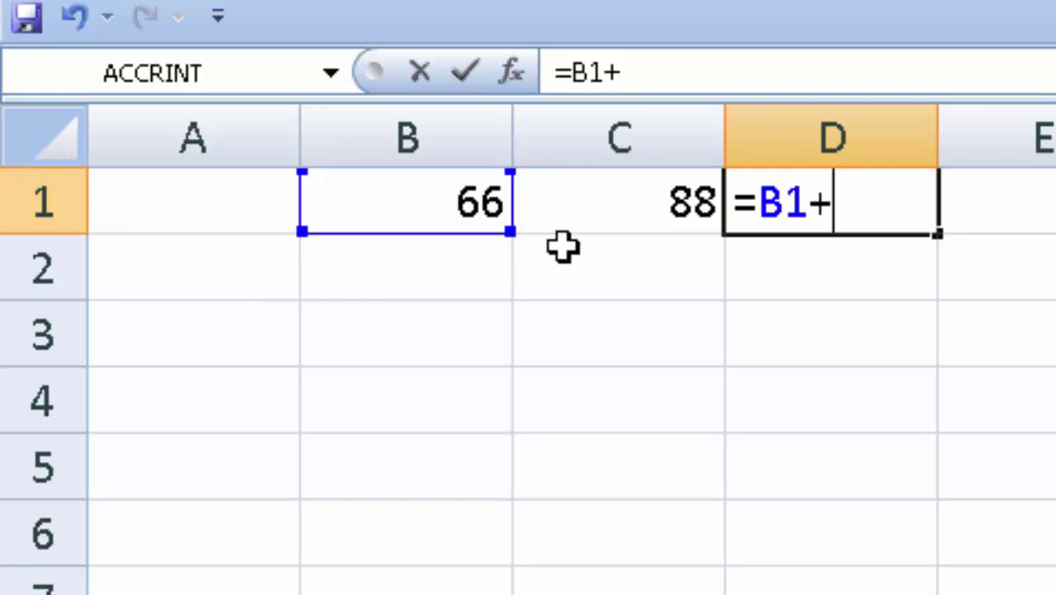
click(612, 205)
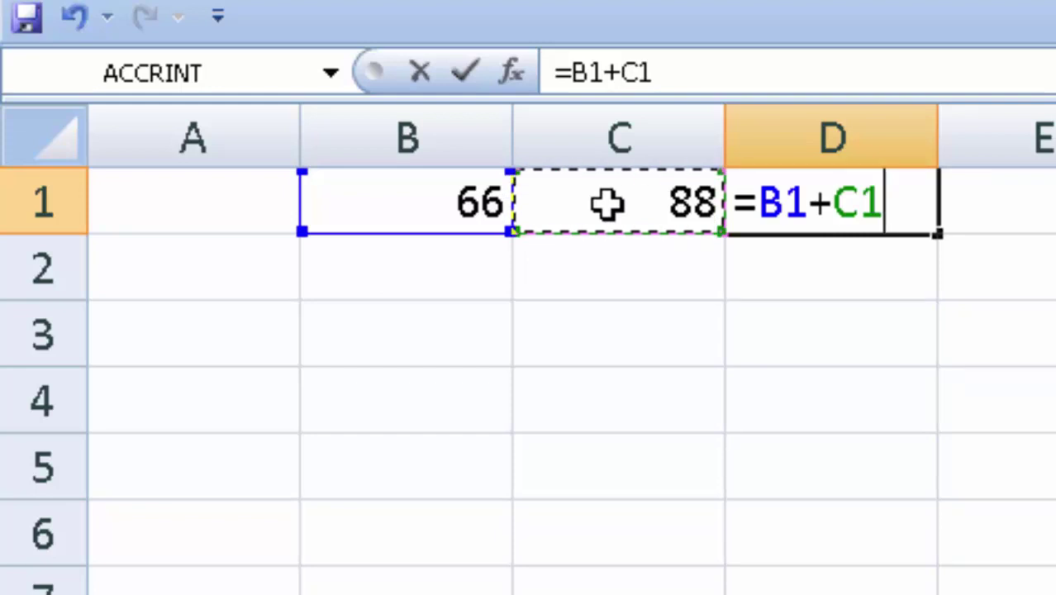
key(Return)
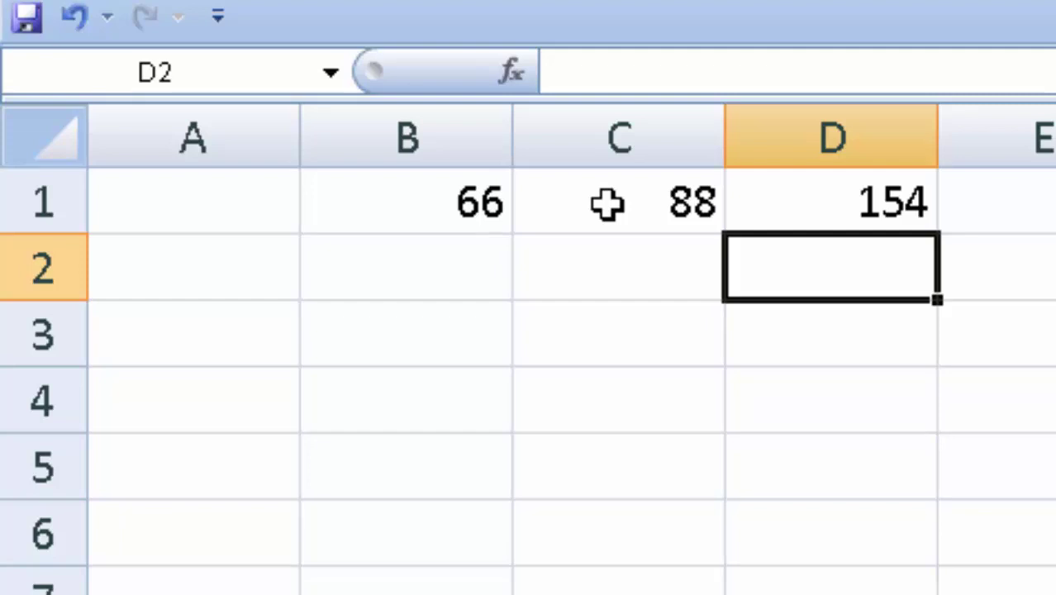
Step: Change C1 from 88 to 90 so the D1 total recalculates to 156
click(605, 206)
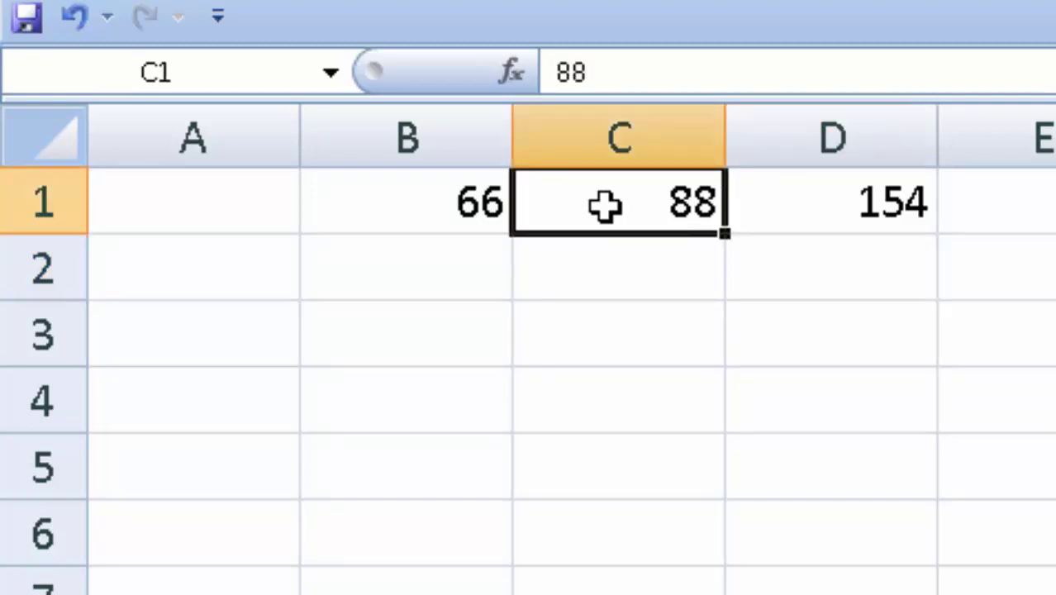
text(90)
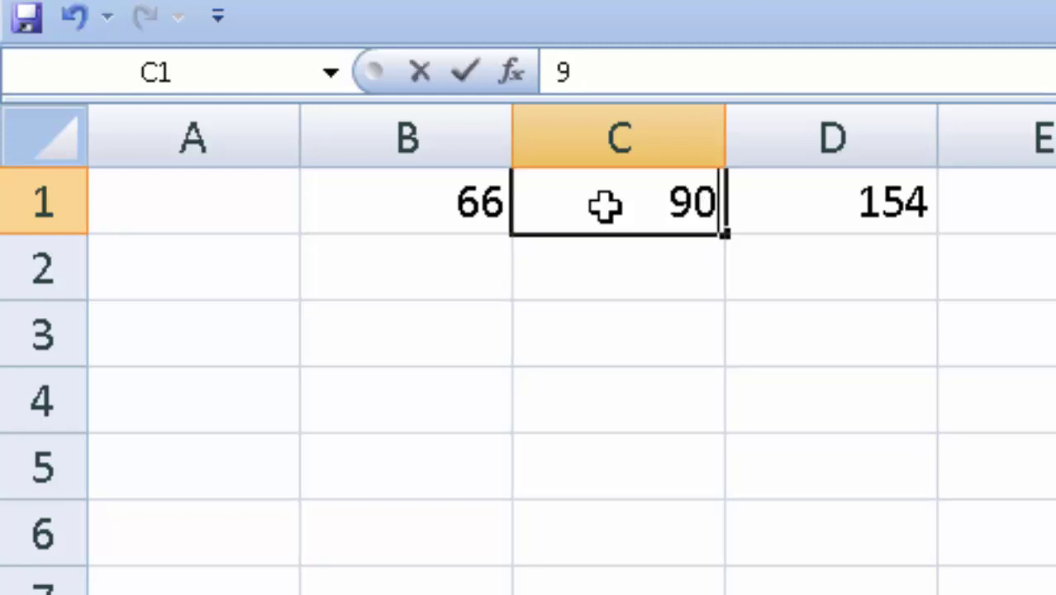
key(Return)
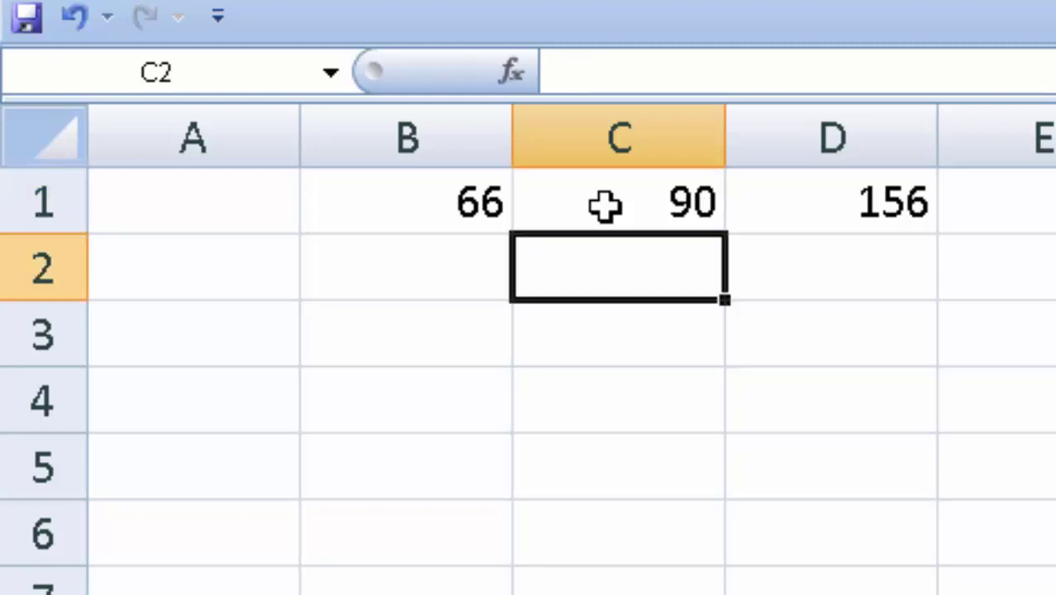
click(842, 176)
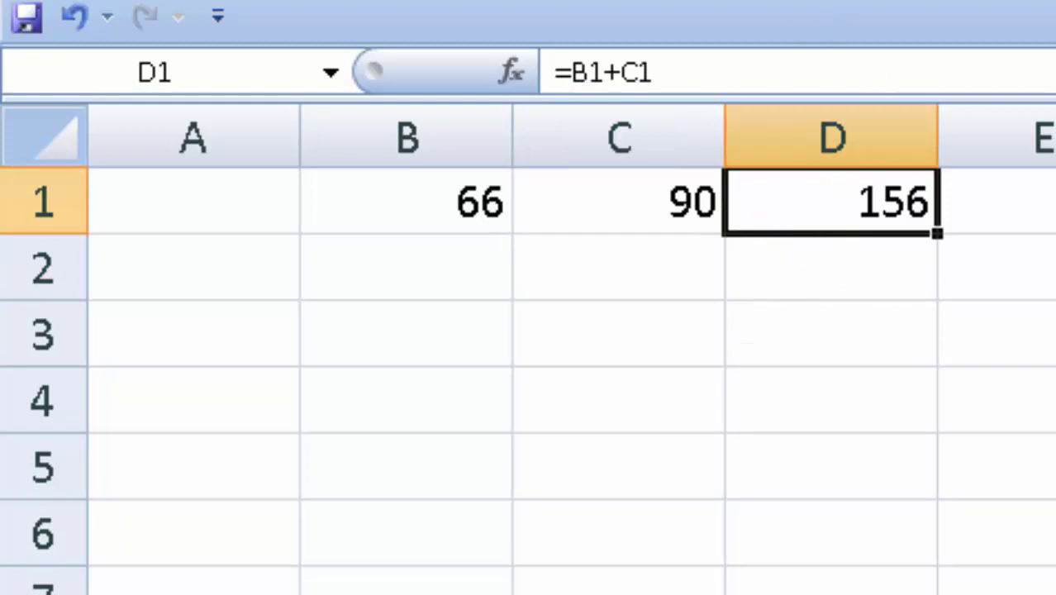
Step: Give the D1 total of 156 a yellow fill and a thick box border
click(837, 346)
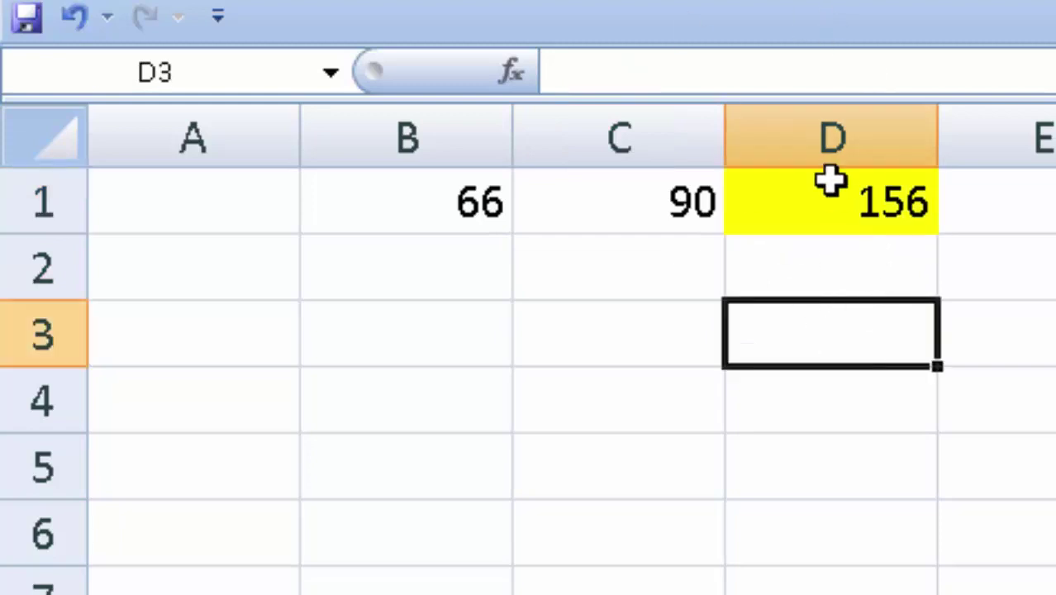
click(829, 180)
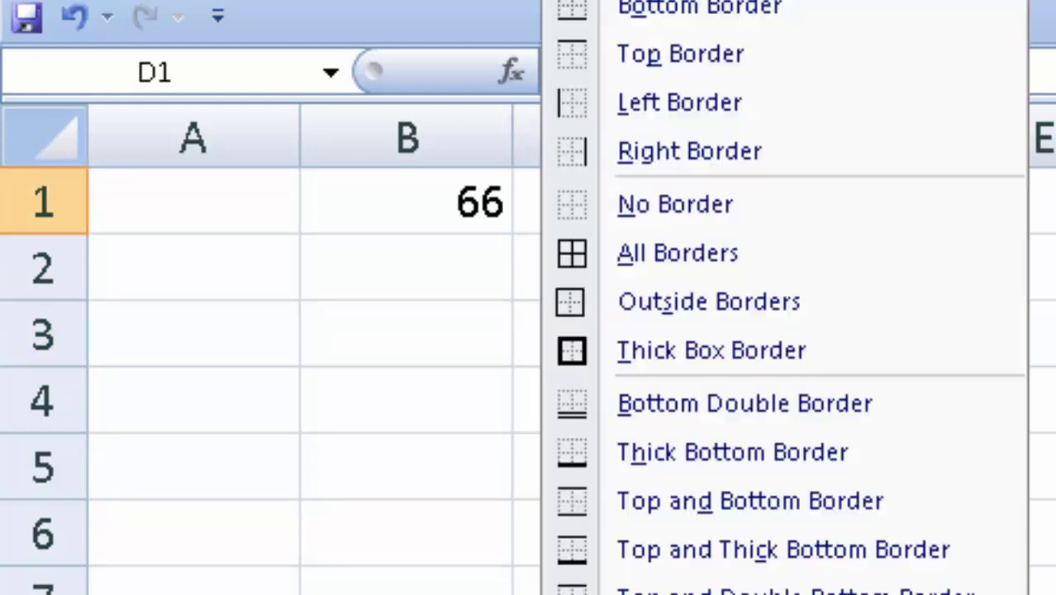
click(638, 351)
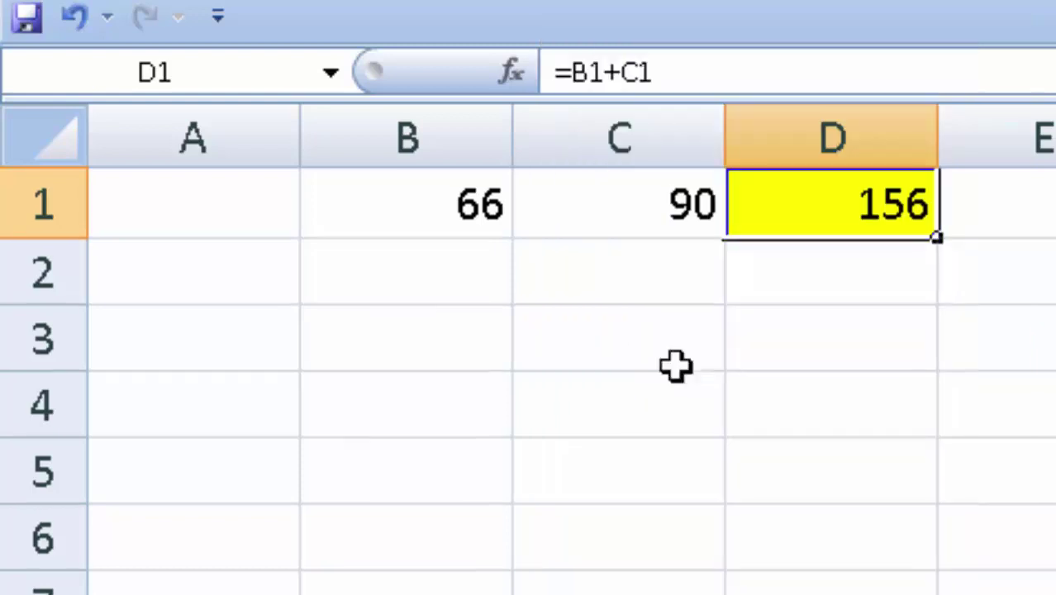
click(737, 408)
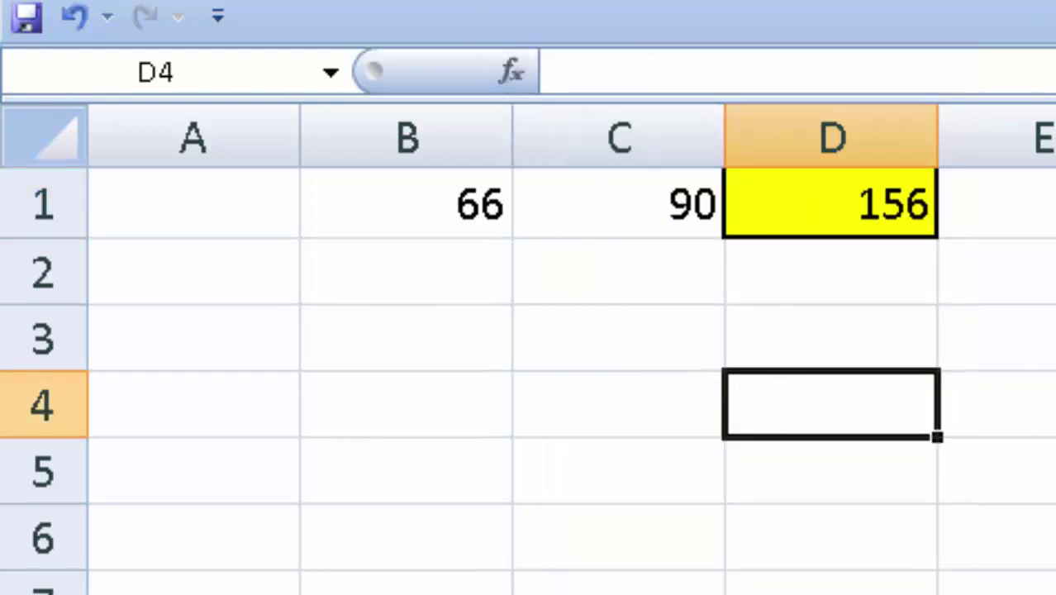
click(816, 201)
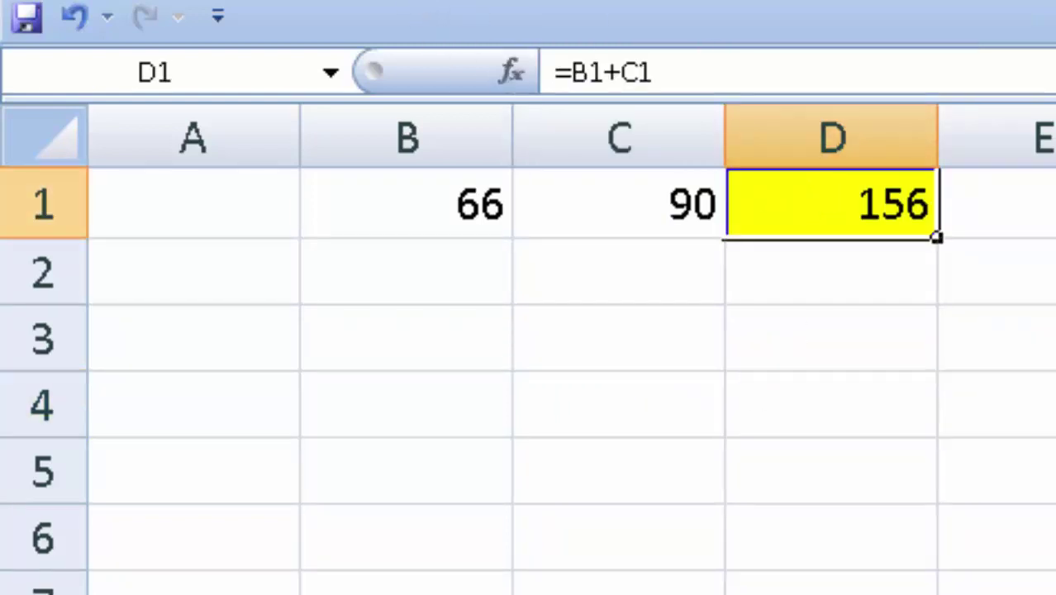
click(894, 484)
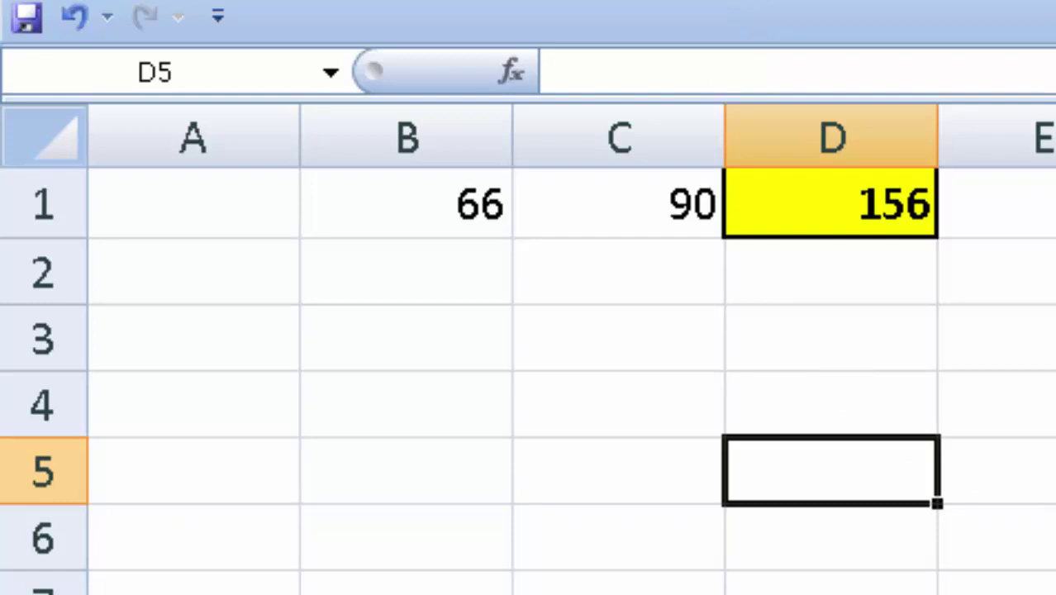
click(995, 582)
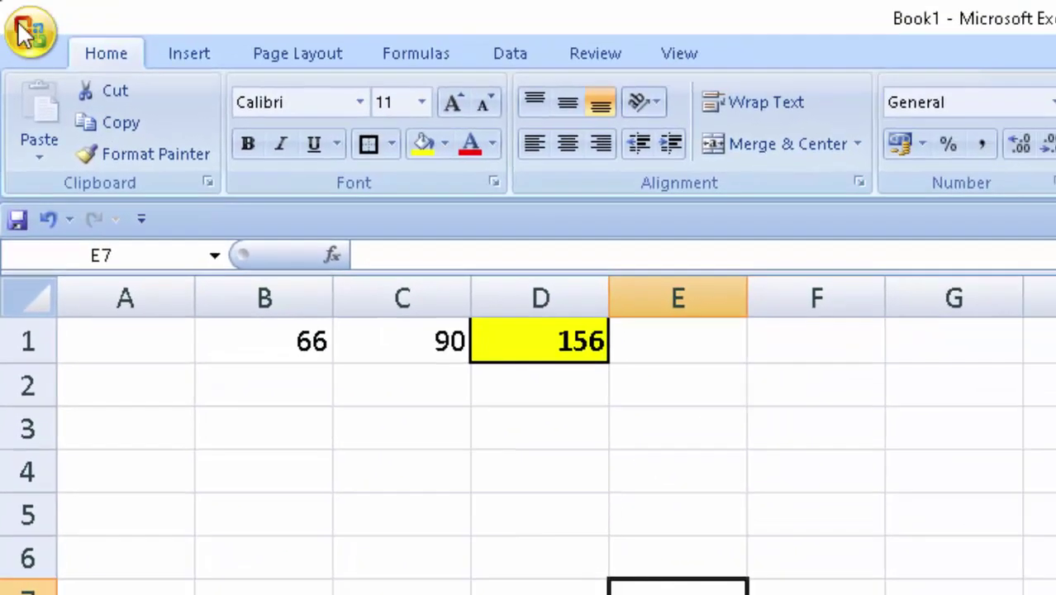
Step: Save the workbook with Save As to the Desktop under the name Book1 as an Excel Workbook
click(32, 31)
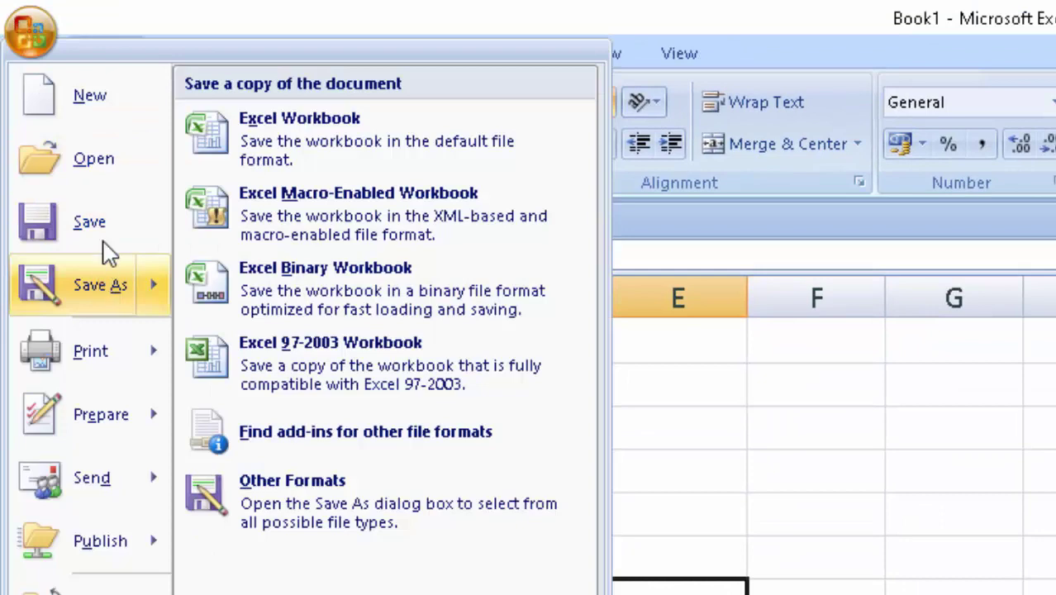
click(114, 210)
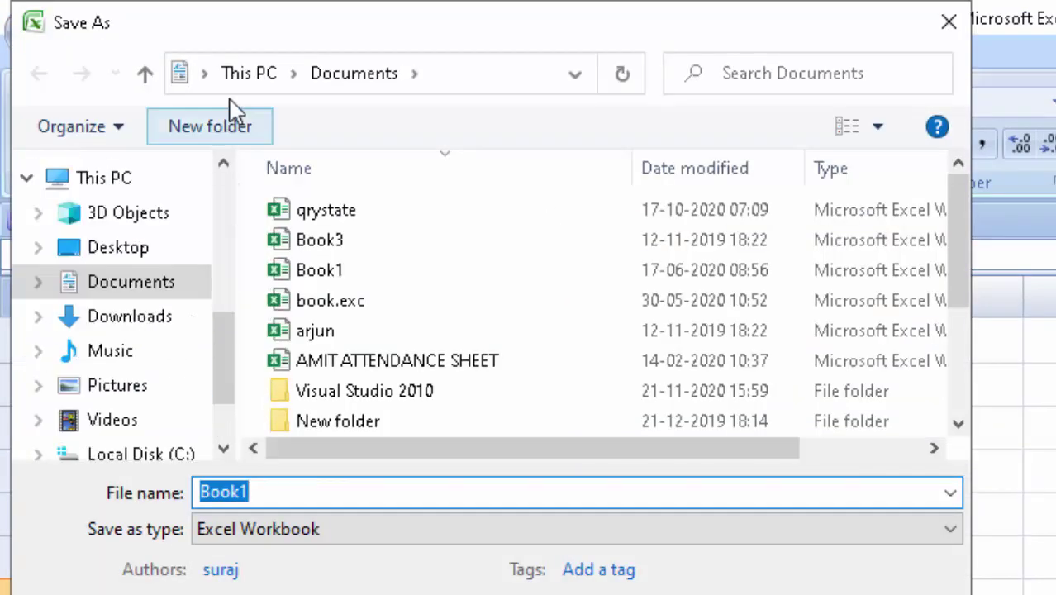
click(205, 76)
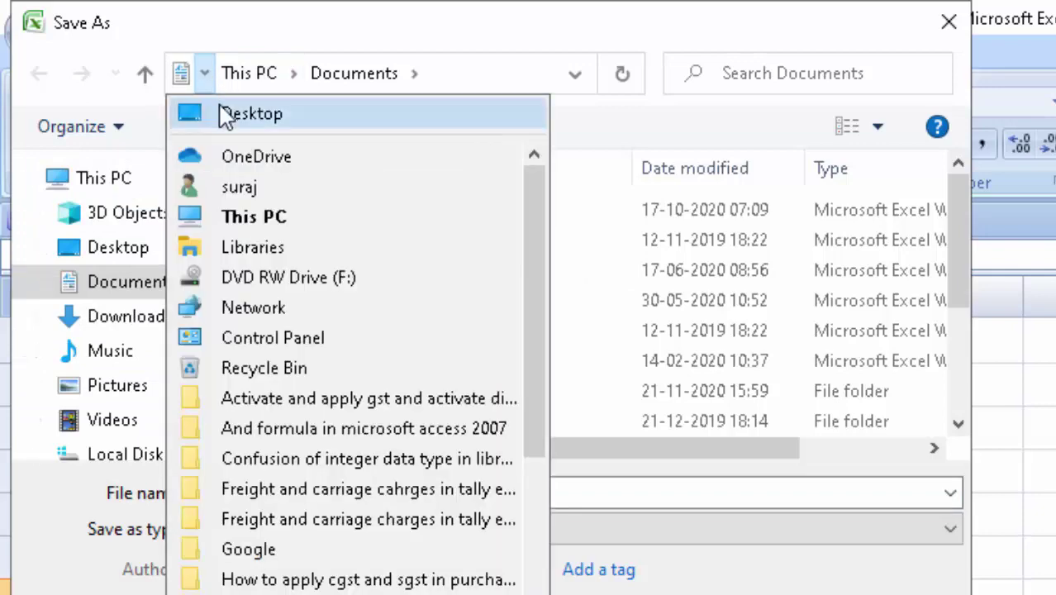
click(232, 122)
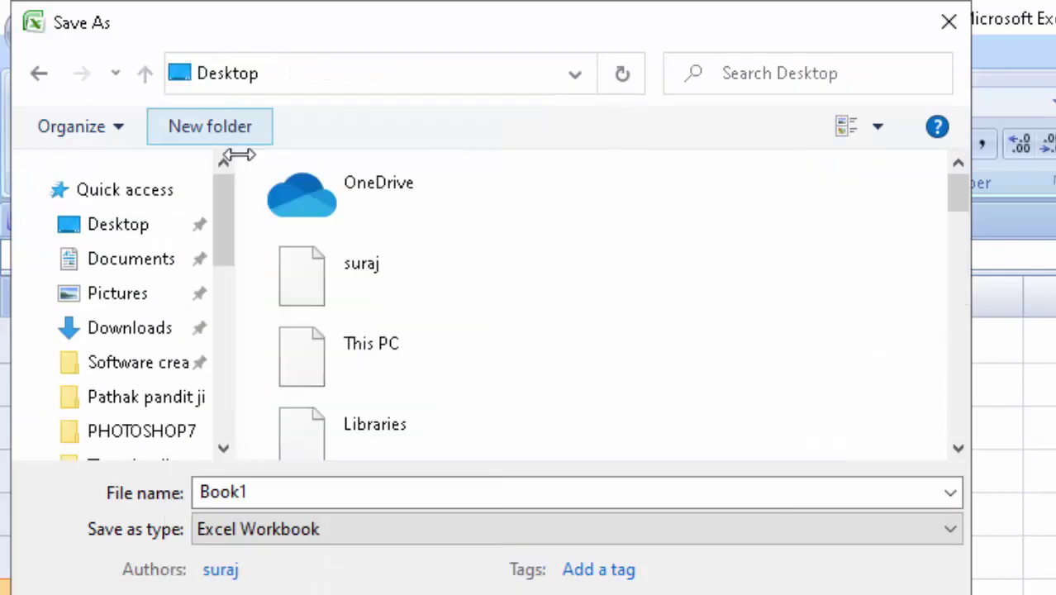
double_click(310, 492)
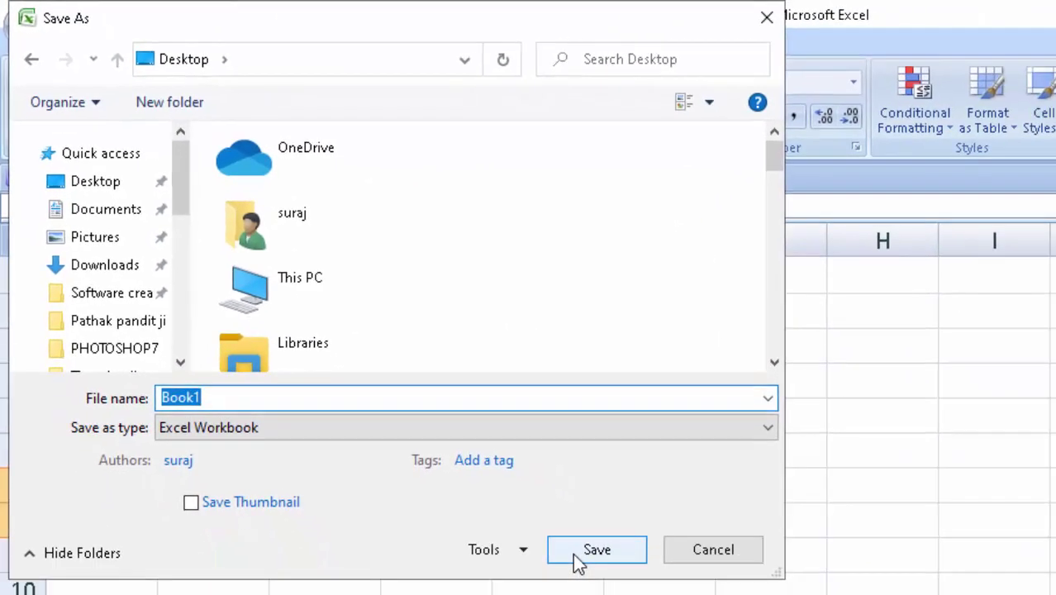
click(89, 183)
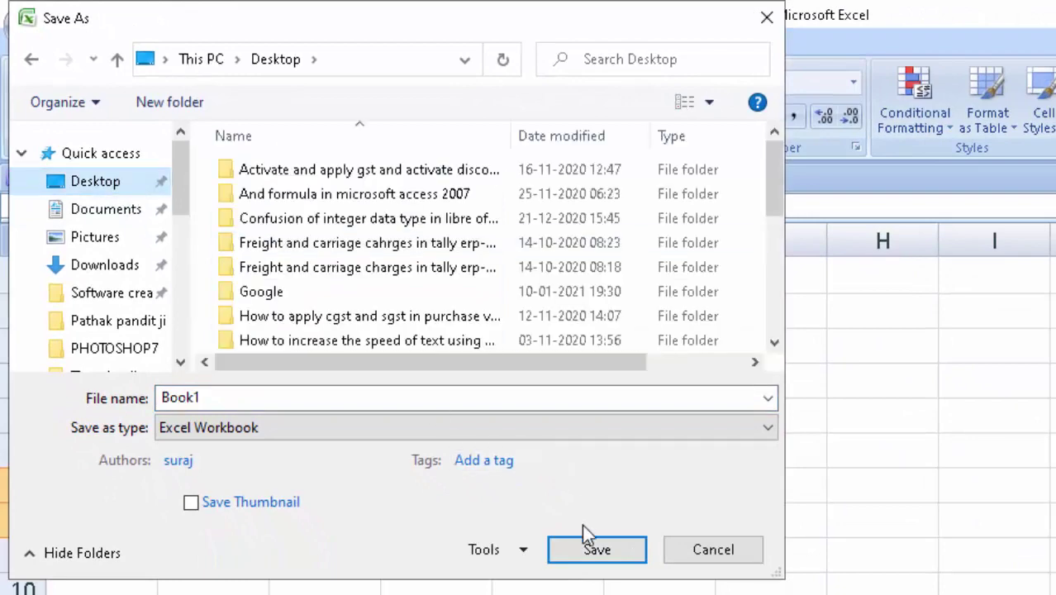
click(588, 550)
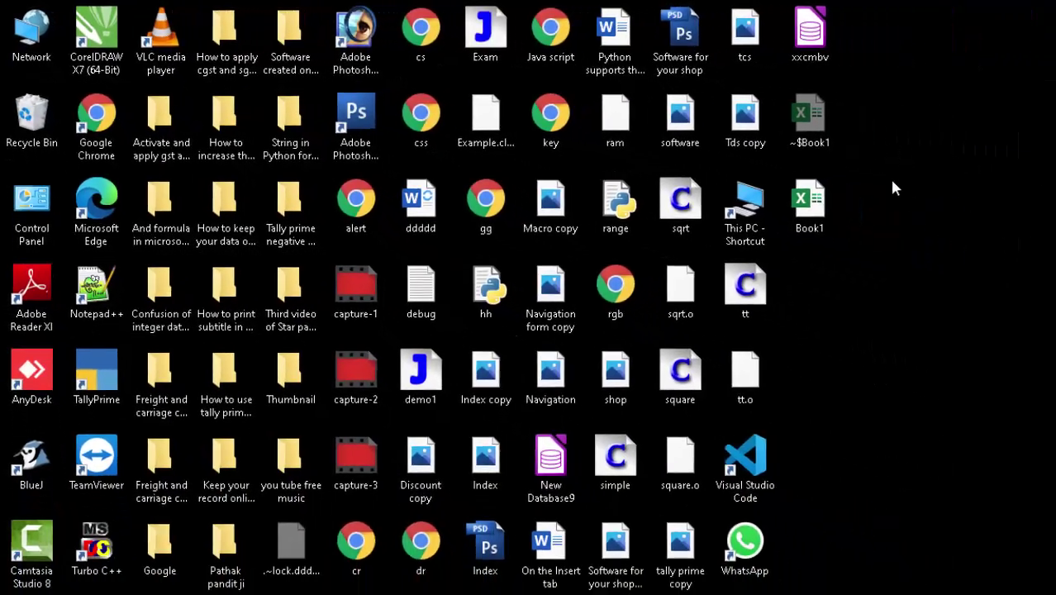
right_click(836, 167)
click(873, 207)
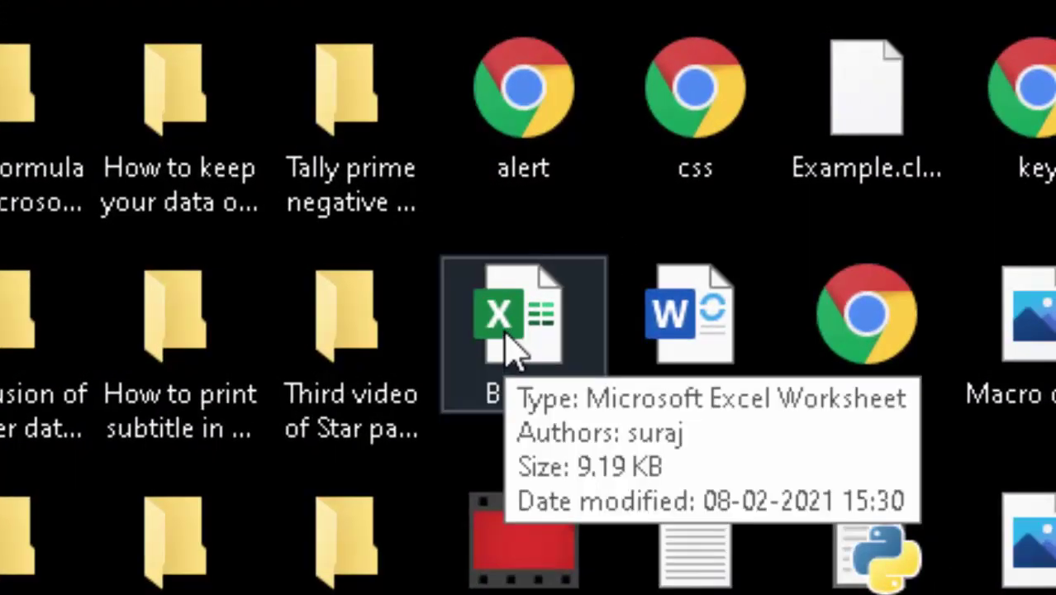
click(507, 347)
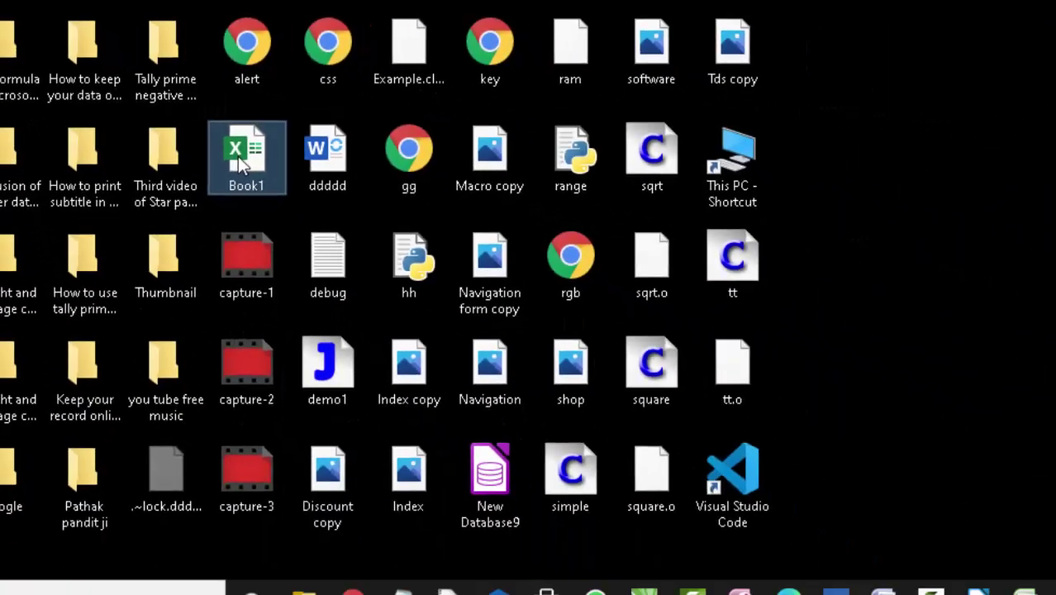
right_click(238, 157)
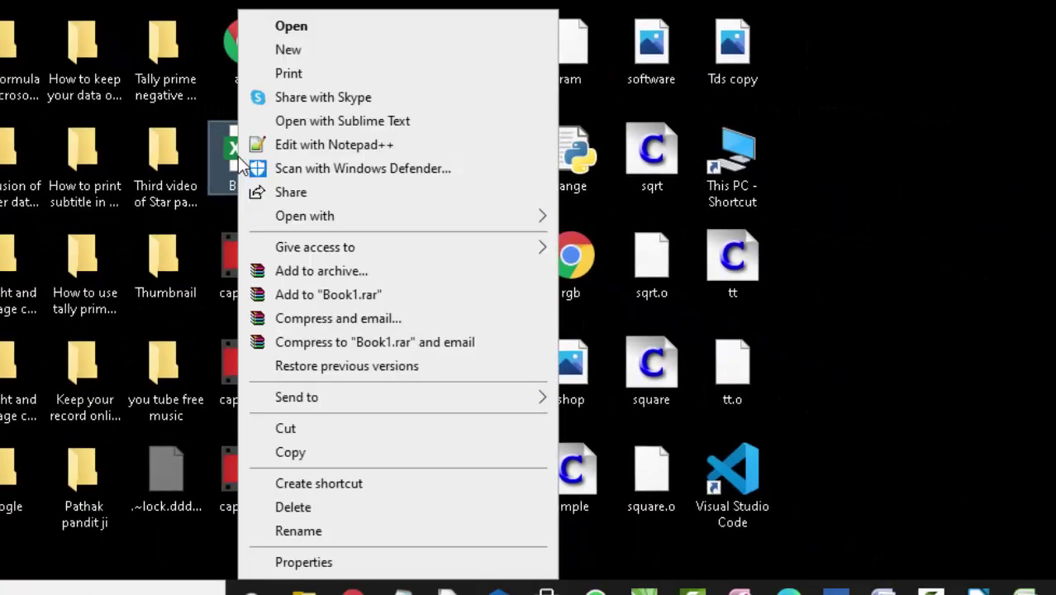
click(325, 563)
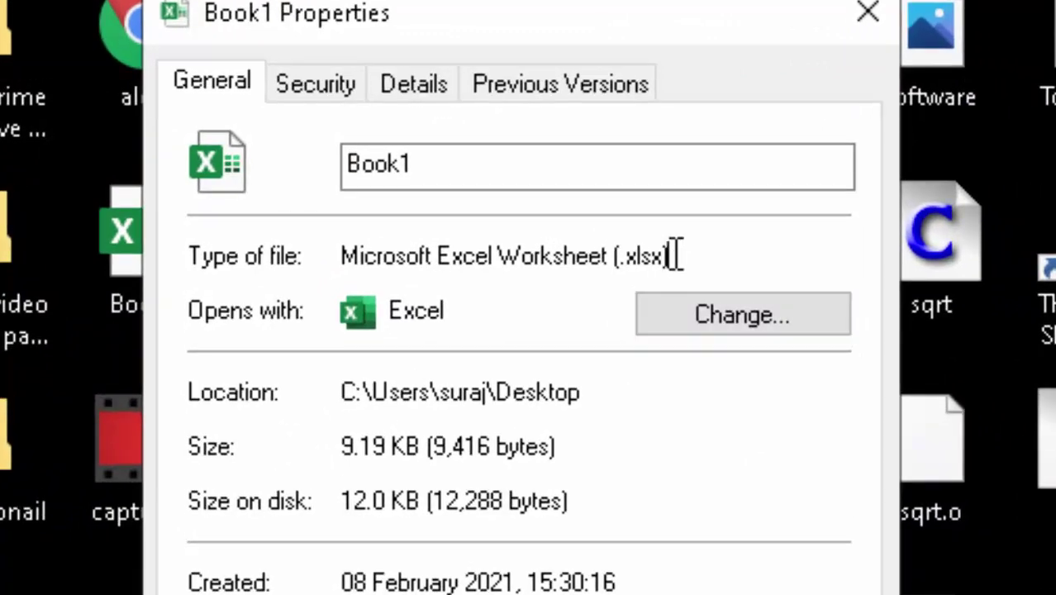
drag(671, 258, 617, 262)
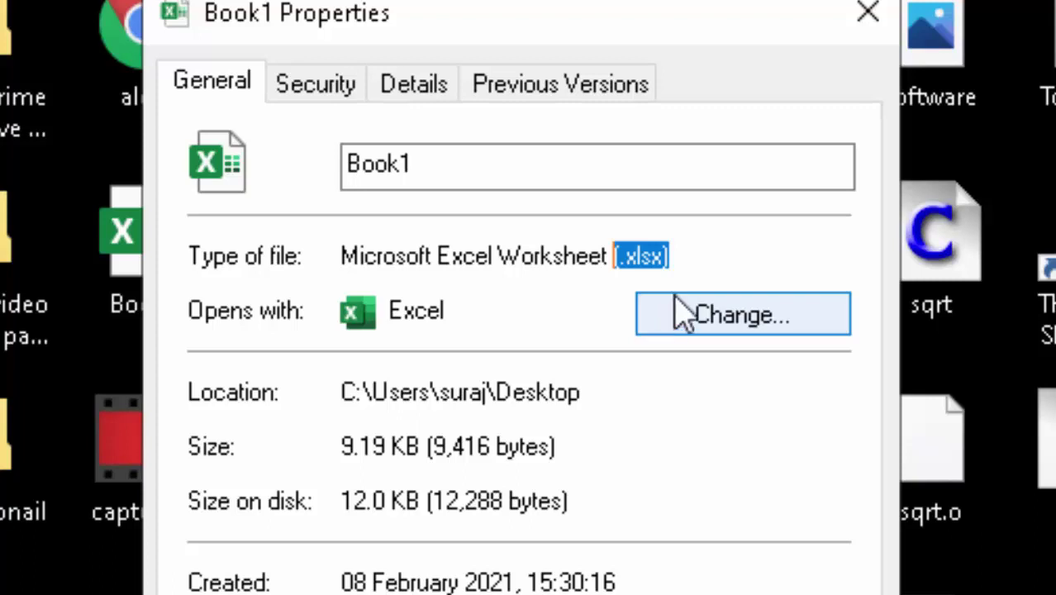
click(682, 256)
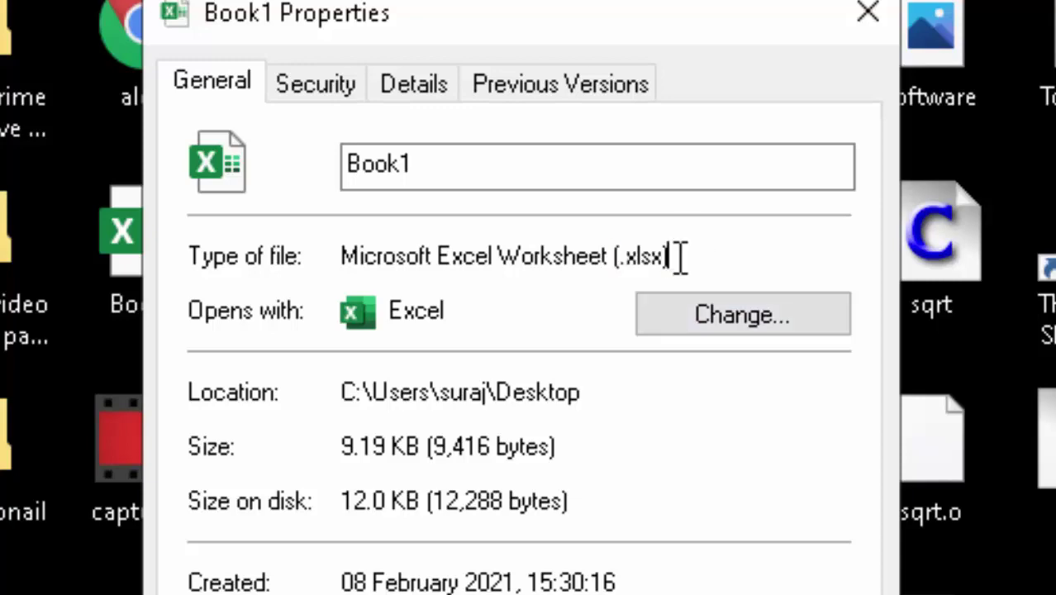
click(876, 29)
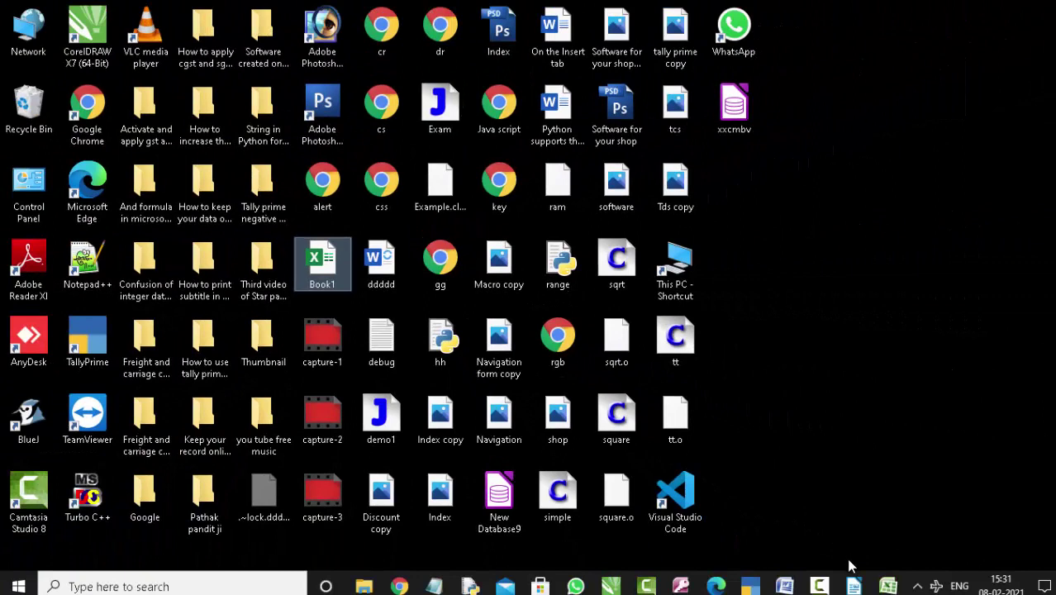
Step: Close the LibreOffice Writer document without saving changes
click(854, 585)
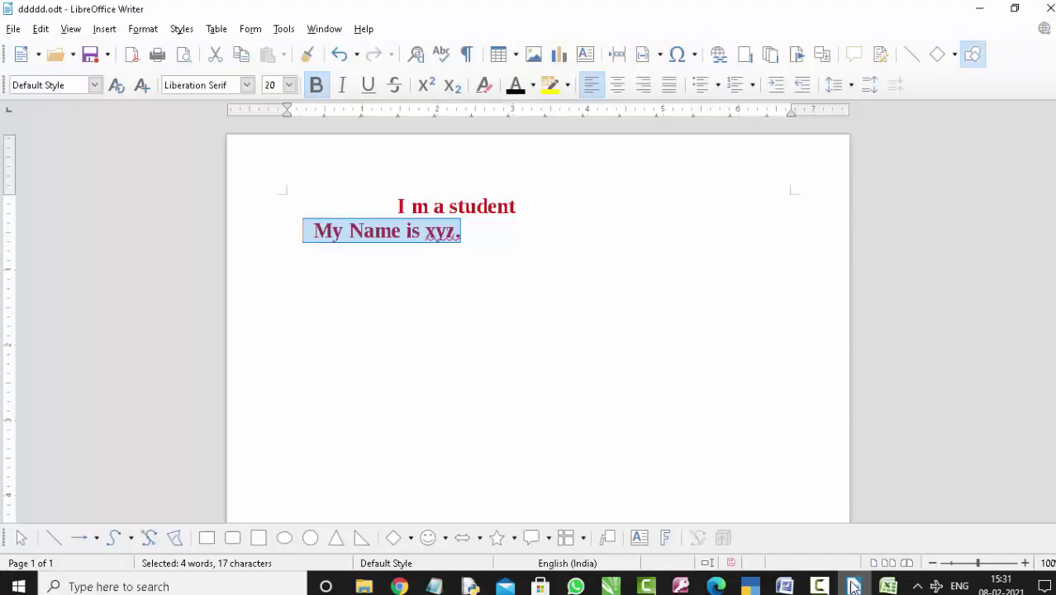
click(1049, 8)
click(567, 319)
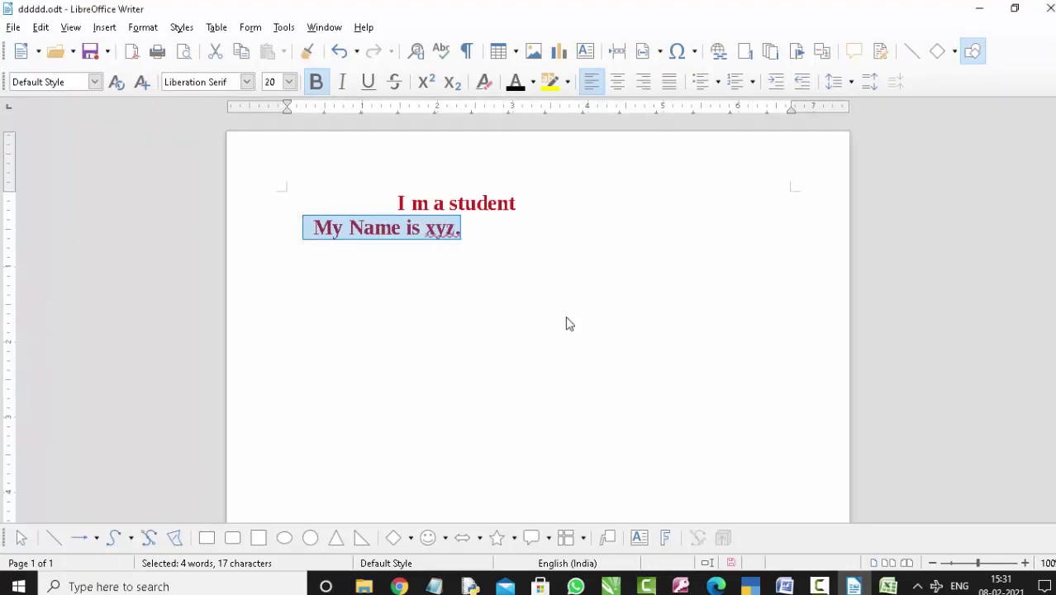
Step: Search the Start menu for 'lib' and launch LibreOffice Calc
click(8, 584)
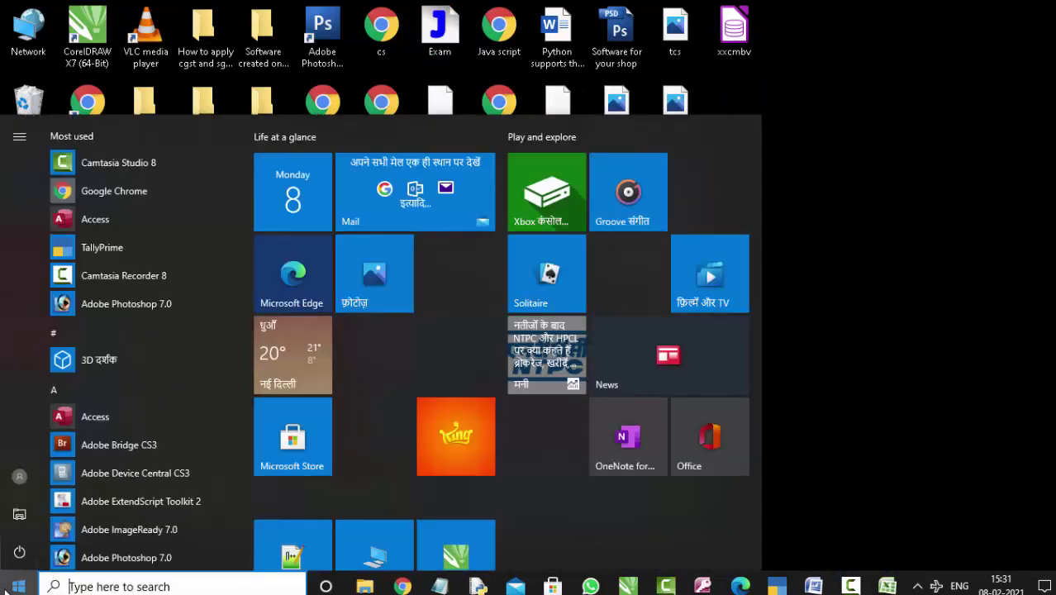
text(lib)
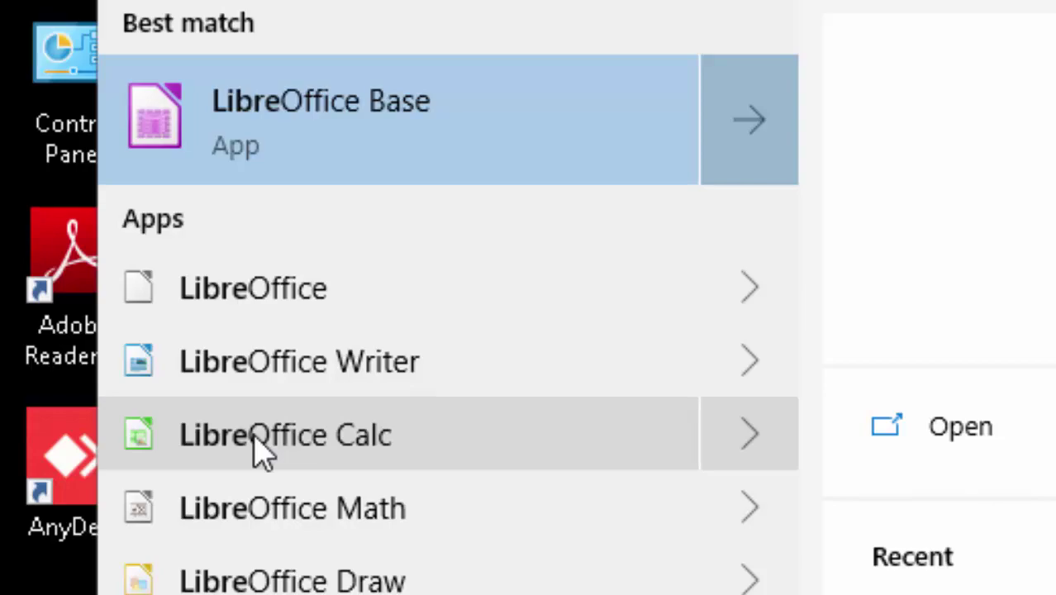
click(262, 450)
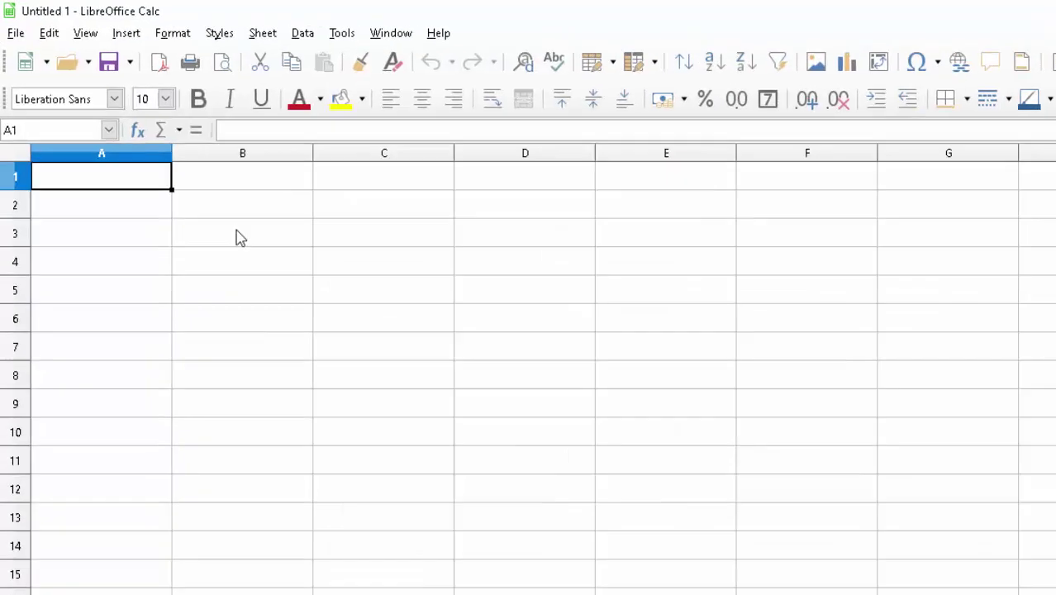
Step: Enter 7 in cell B3 and 9 in cell C3
click(237, 240)
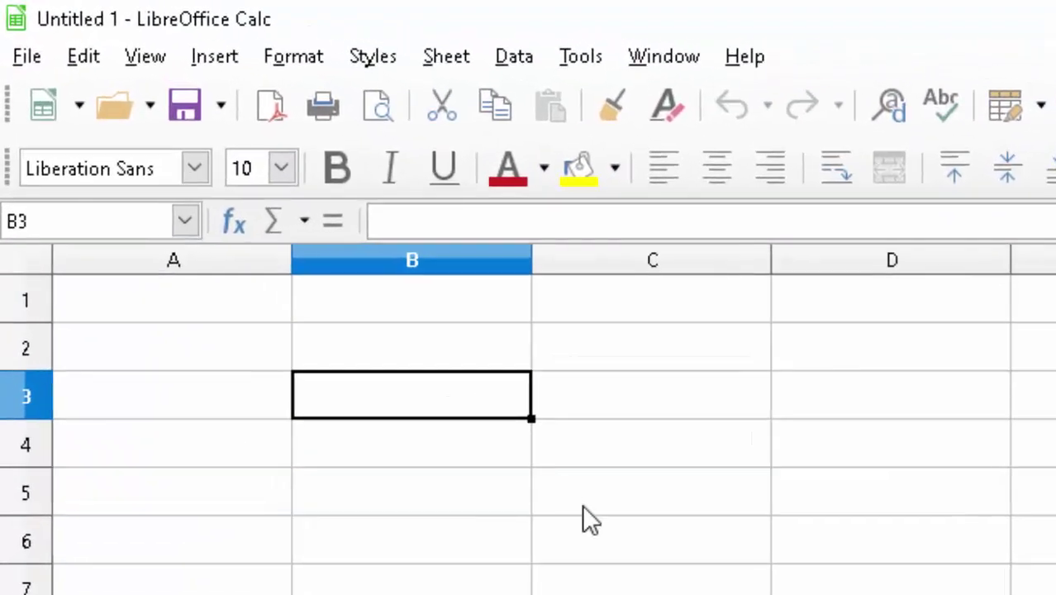
text(7)
key(Tab)
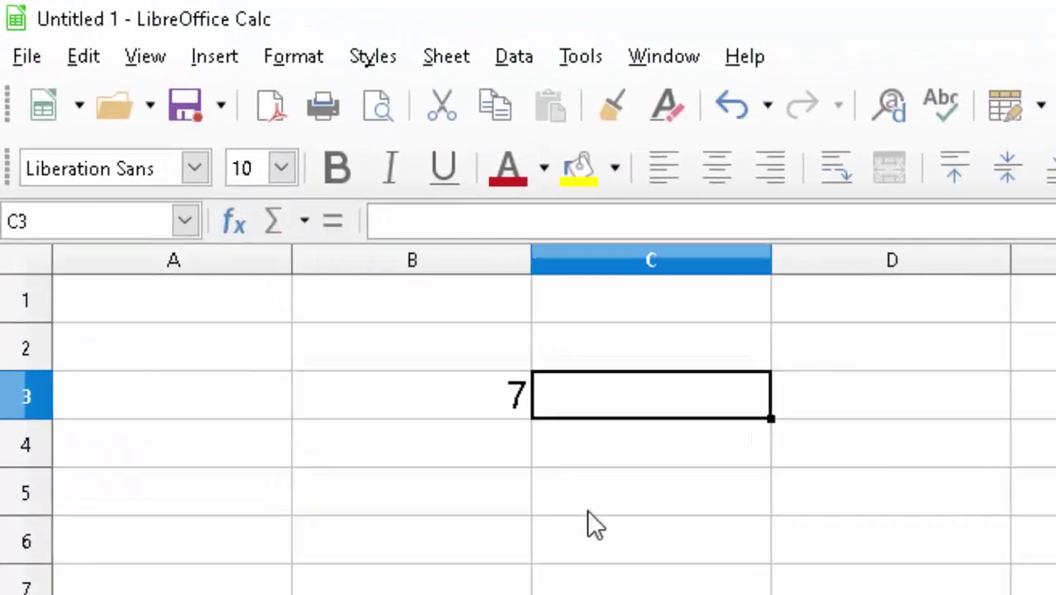
text(9)
key(Return)
Step: Replace the typed 7+9 in D3 with the formula =B3+C3, which shows 16
key(Tab)
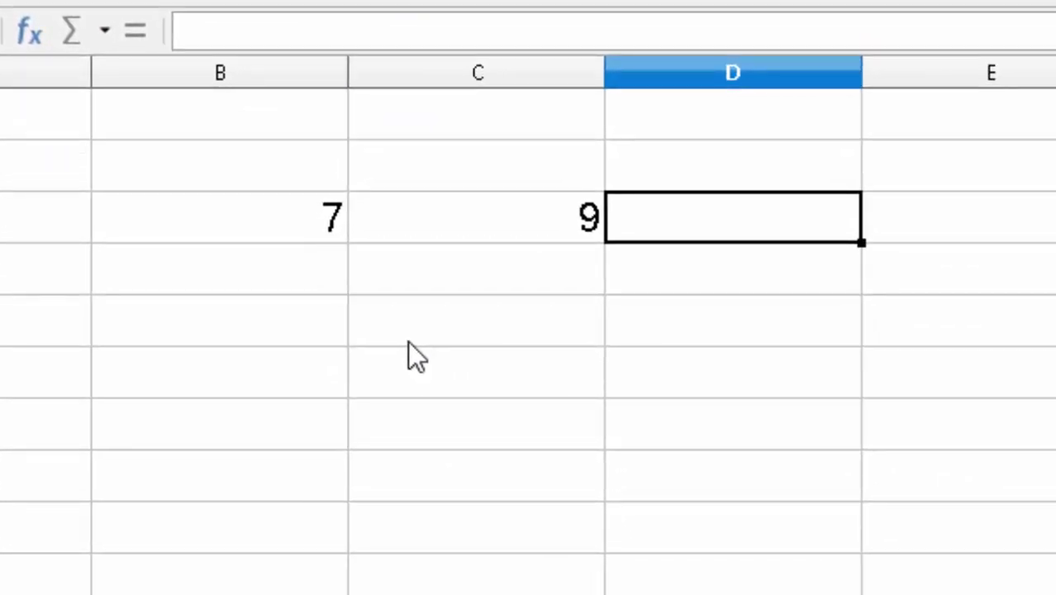
text(7)
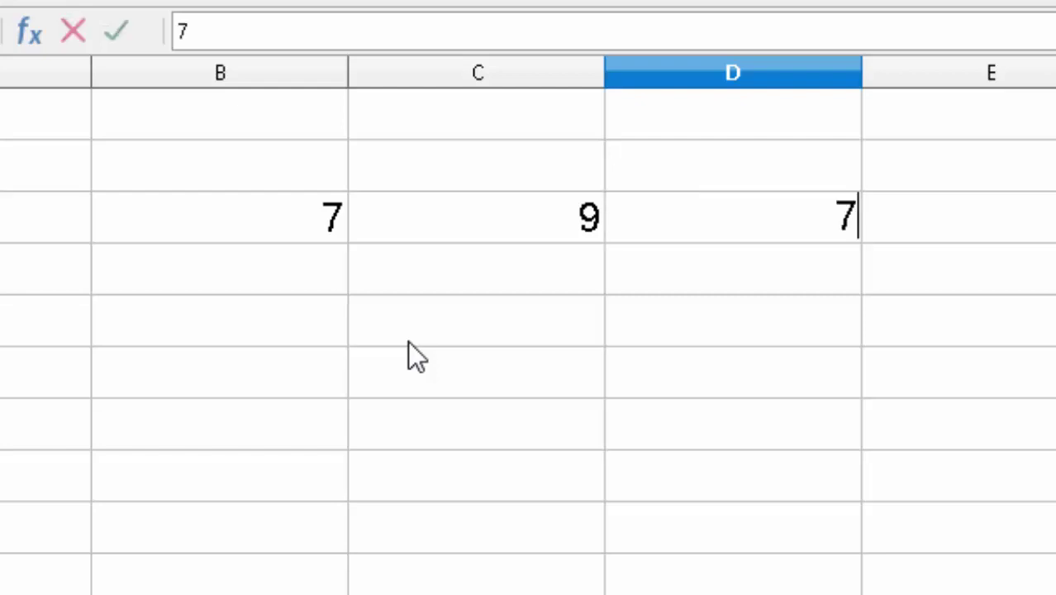
text(+9)
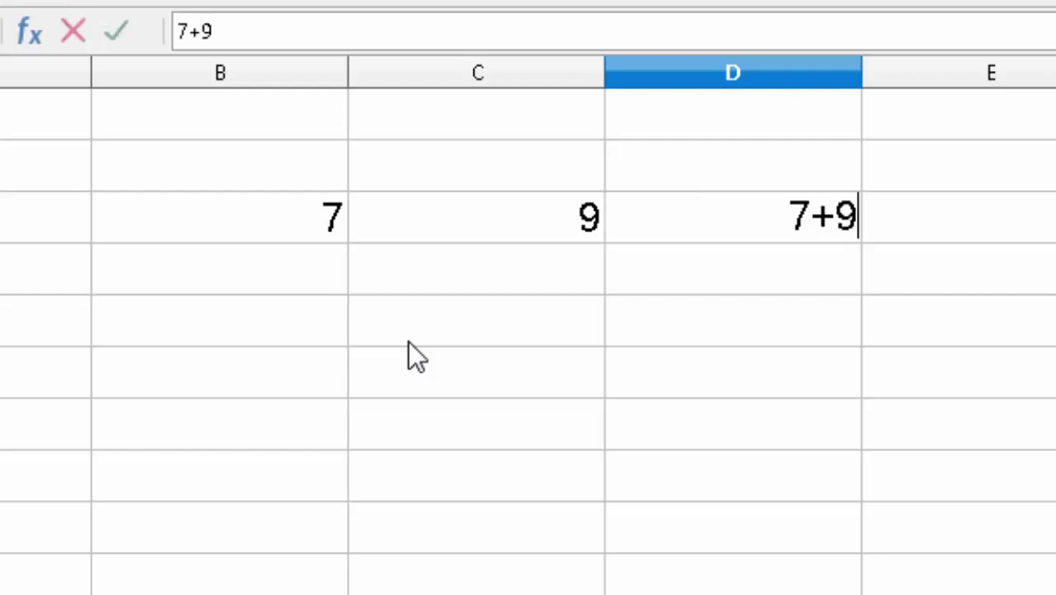
key(Return)
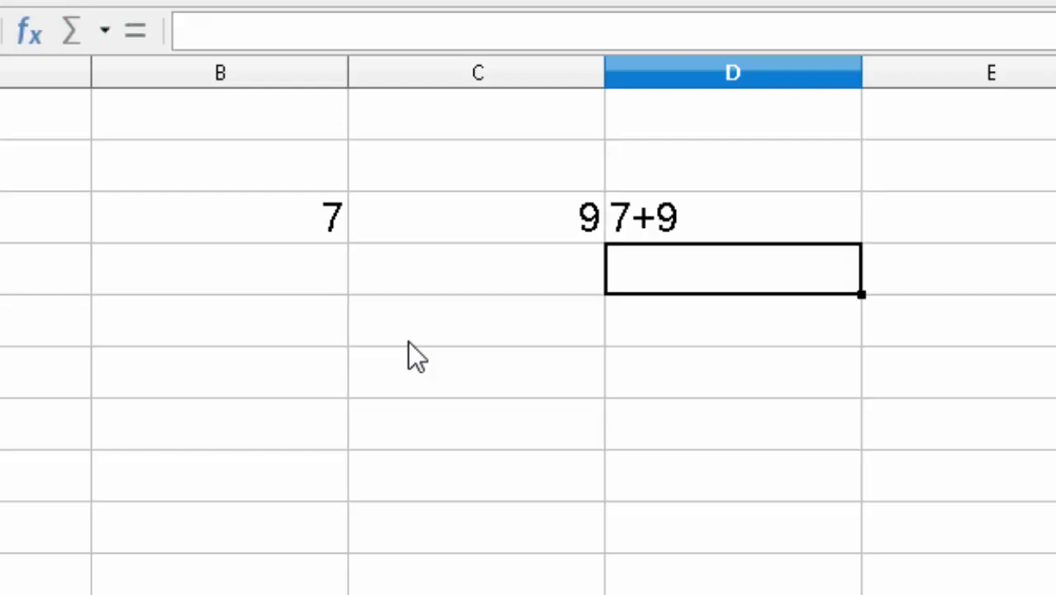
click(758, 213)
key(Delete)
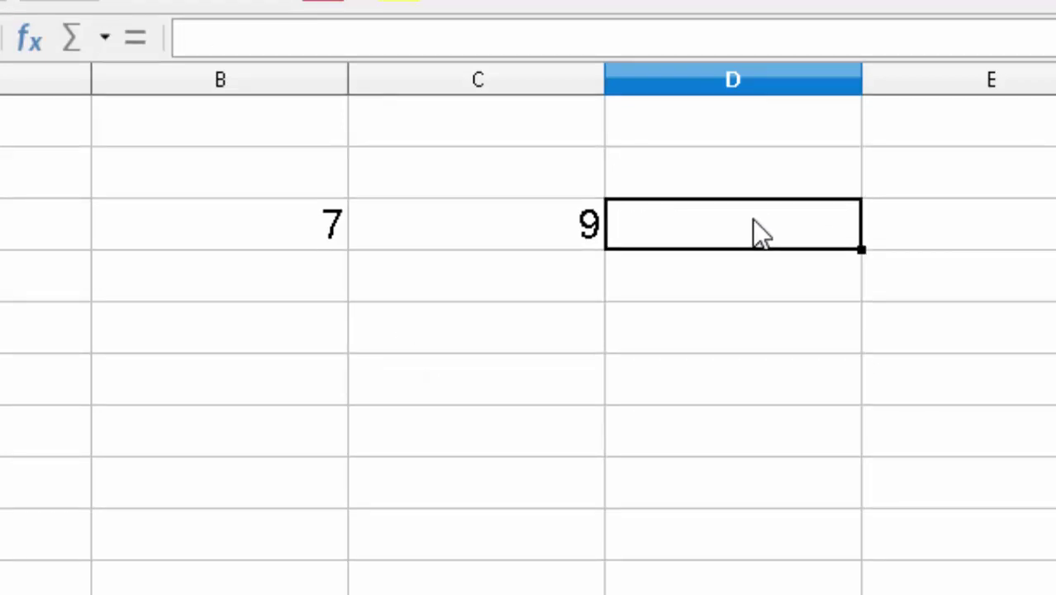
text(=)
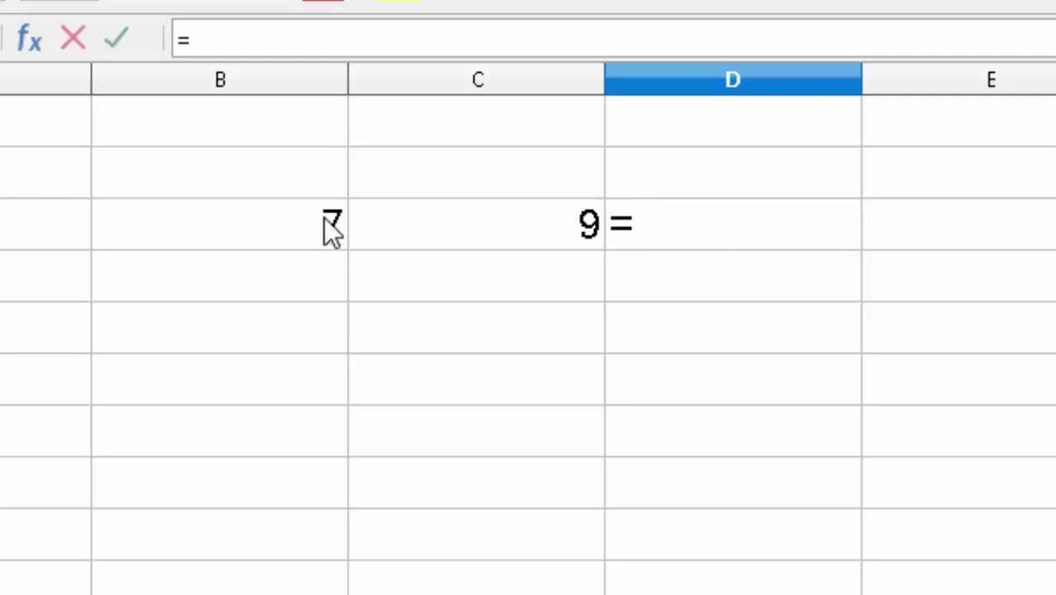
click(295, 223)
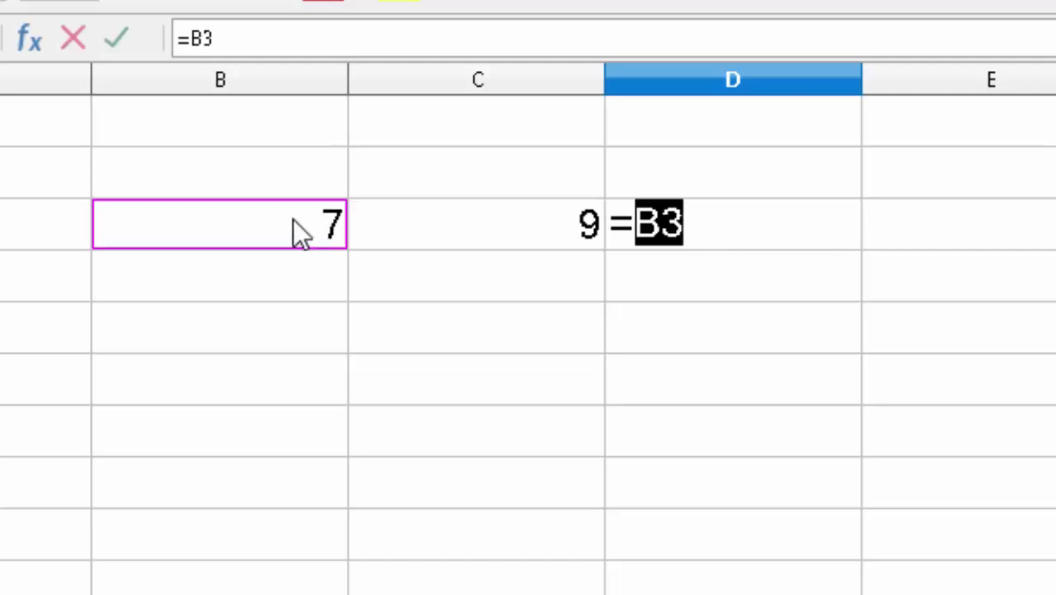
text(+)
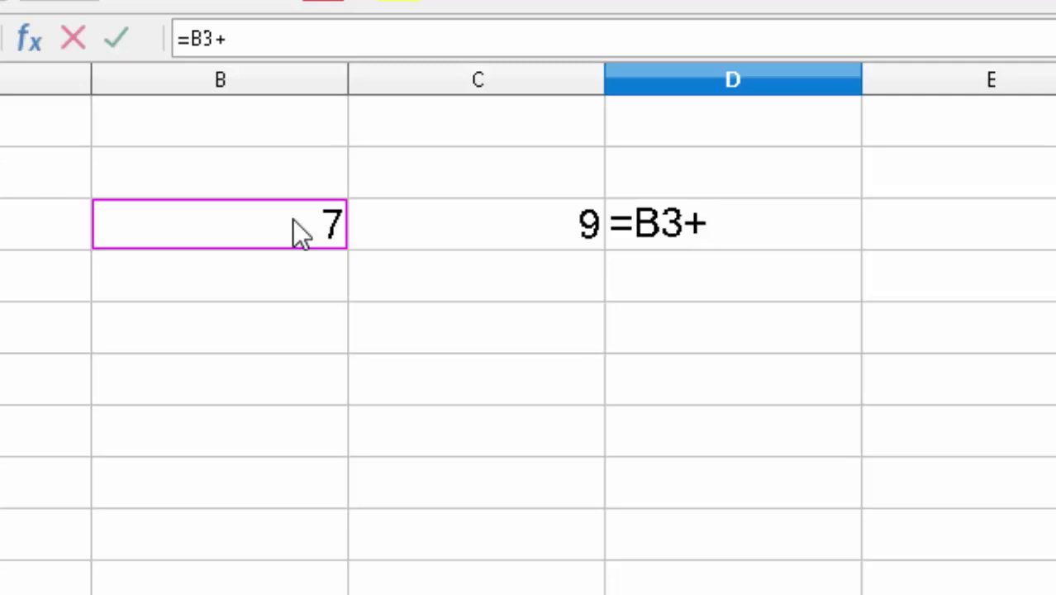
text(c)
text(3)
key(Return)
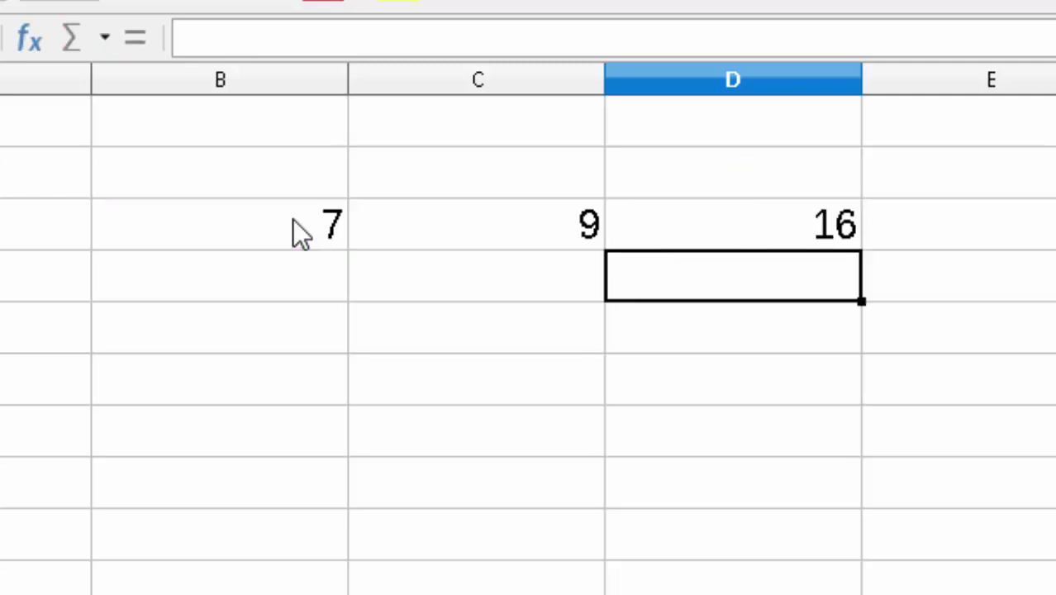
click(806, 238)
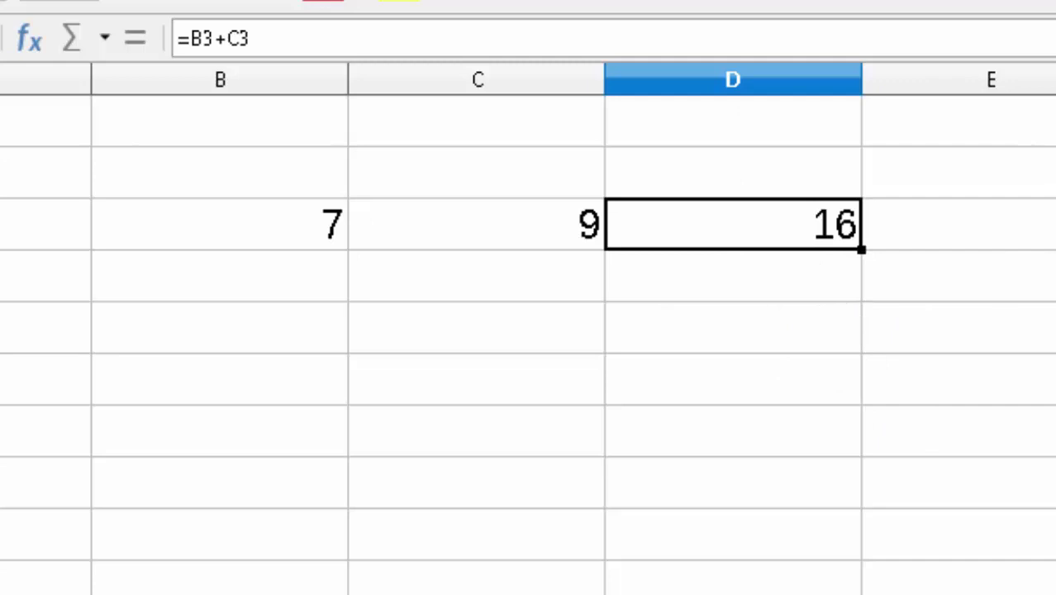
click(21, 47)
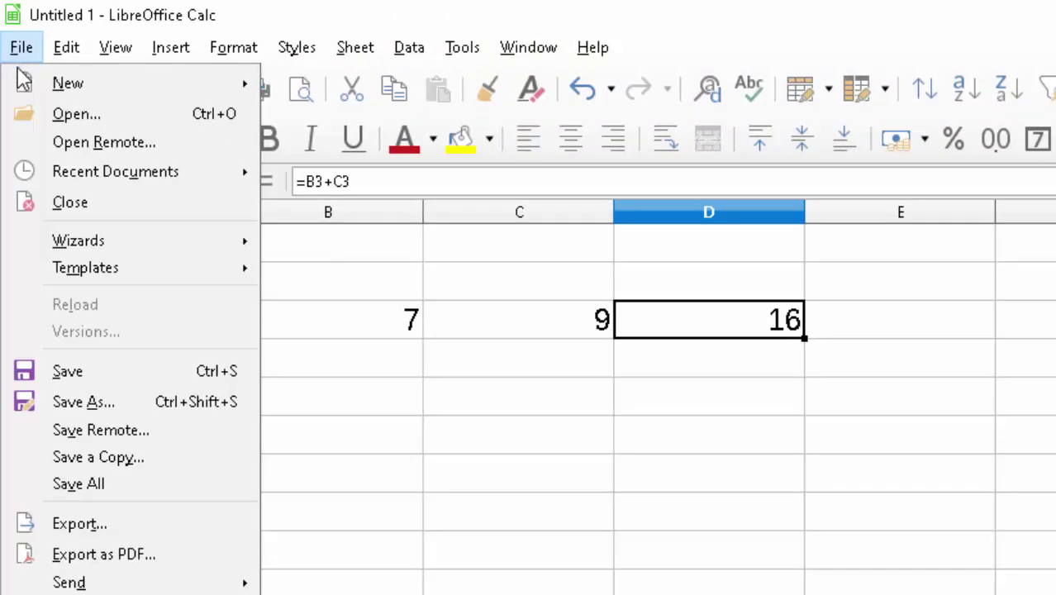
Step: Save the sheet as spreadsheet.ods in ODF Spreadsheet format, replacing the Untitled 1 name
mouse_move(17, 172)
key(ctrl+shift+s)
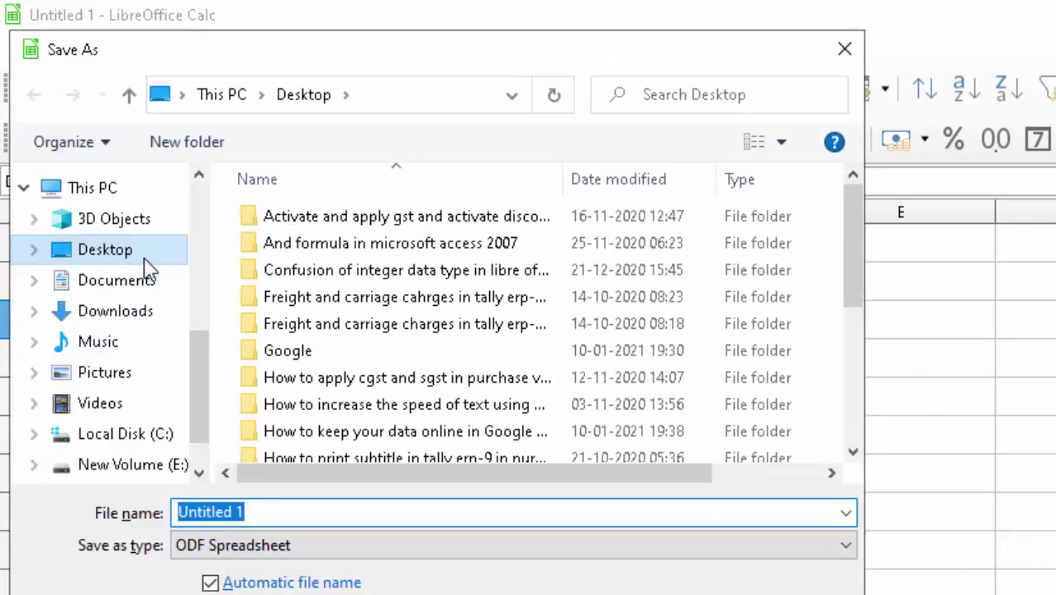
key(BackSpace)
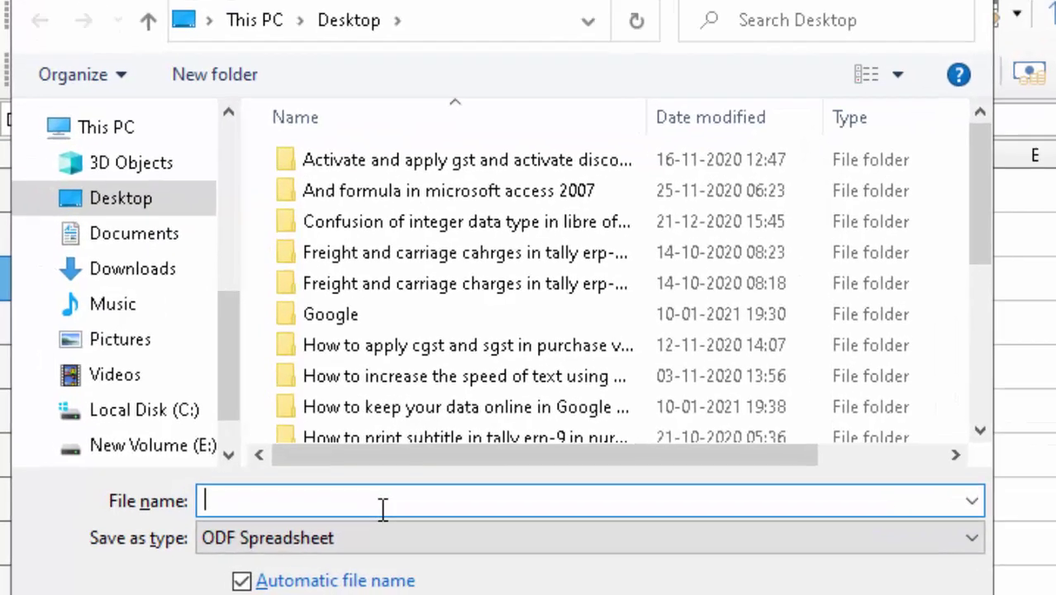
text(spreadsh)
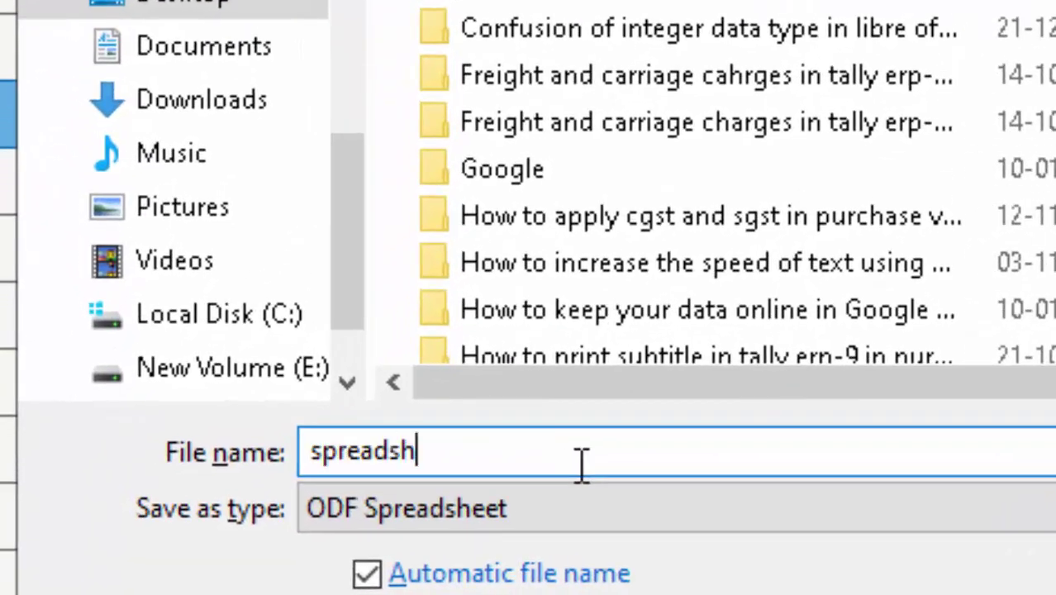
text(eet)
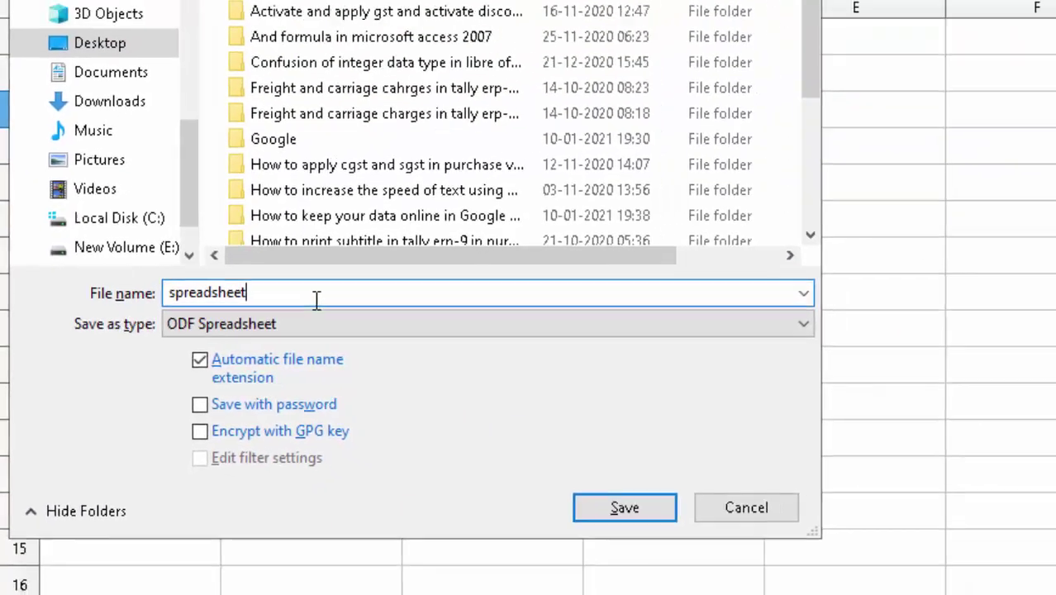
key(Return)
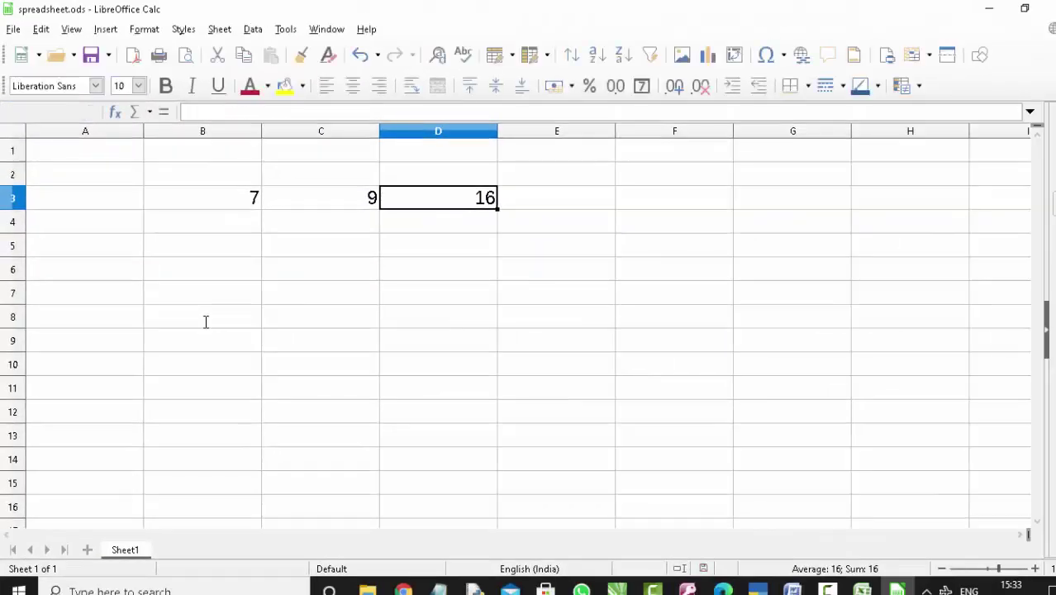
Step: Minimize Calc and refresh the desktop icons
click(989, 9)
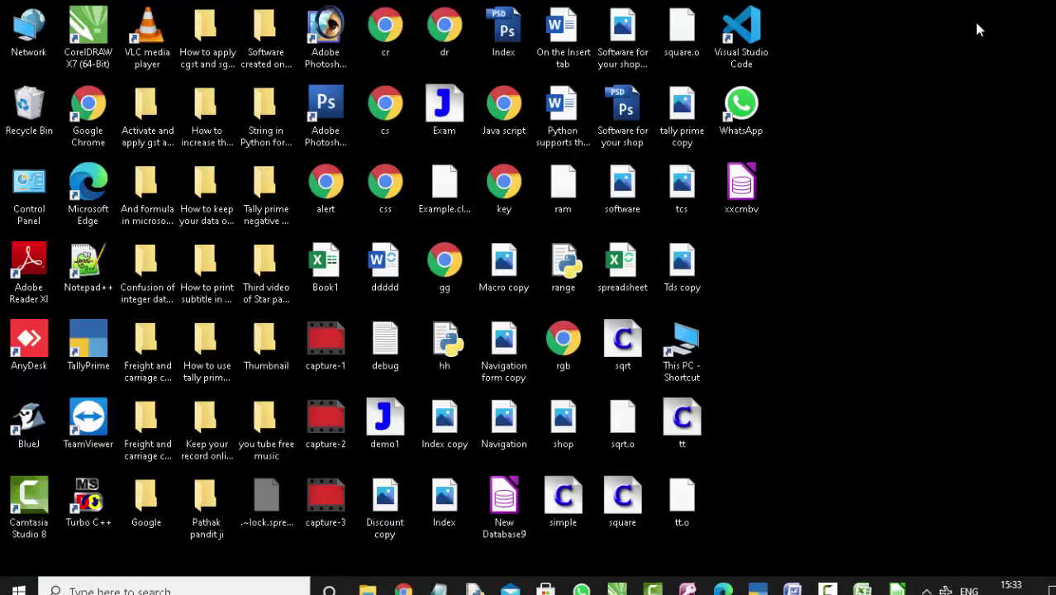
right_click(821, 202)
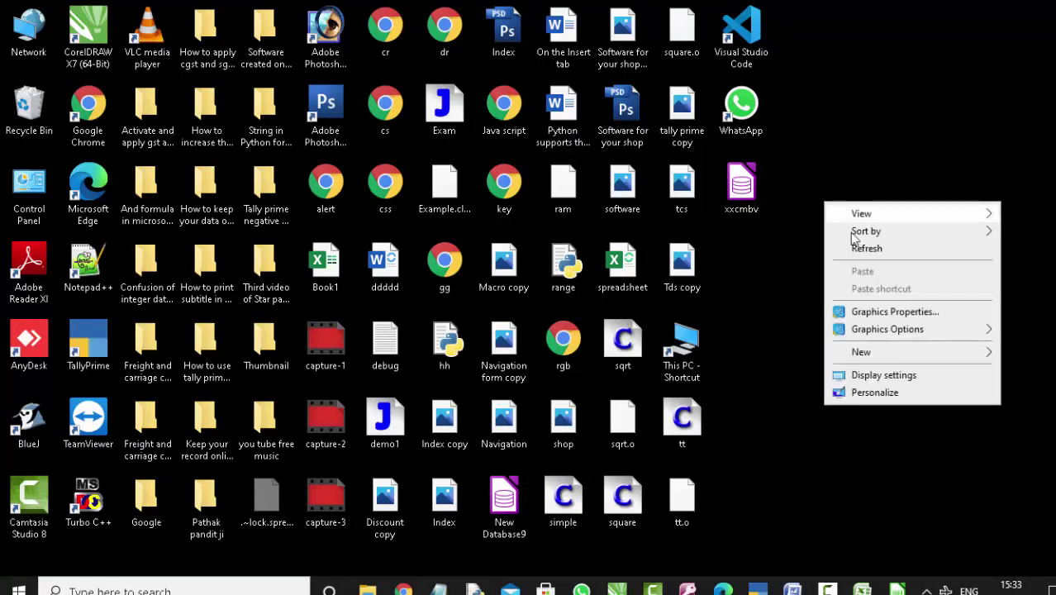
click(868, 247)
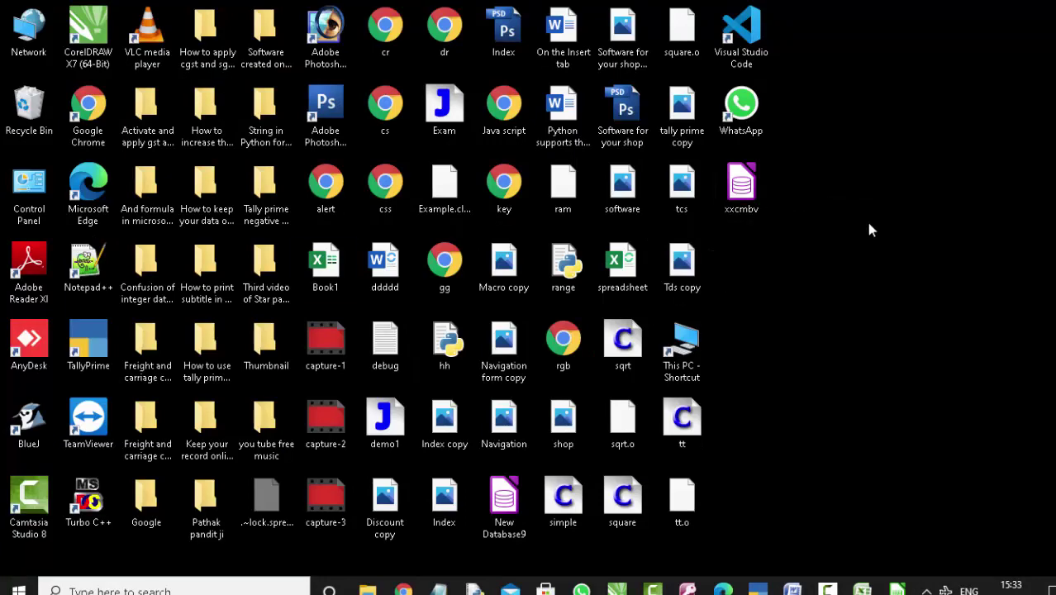
Step: View the spreadsheet file's Properties and highlight .ods in its file type
key(s)
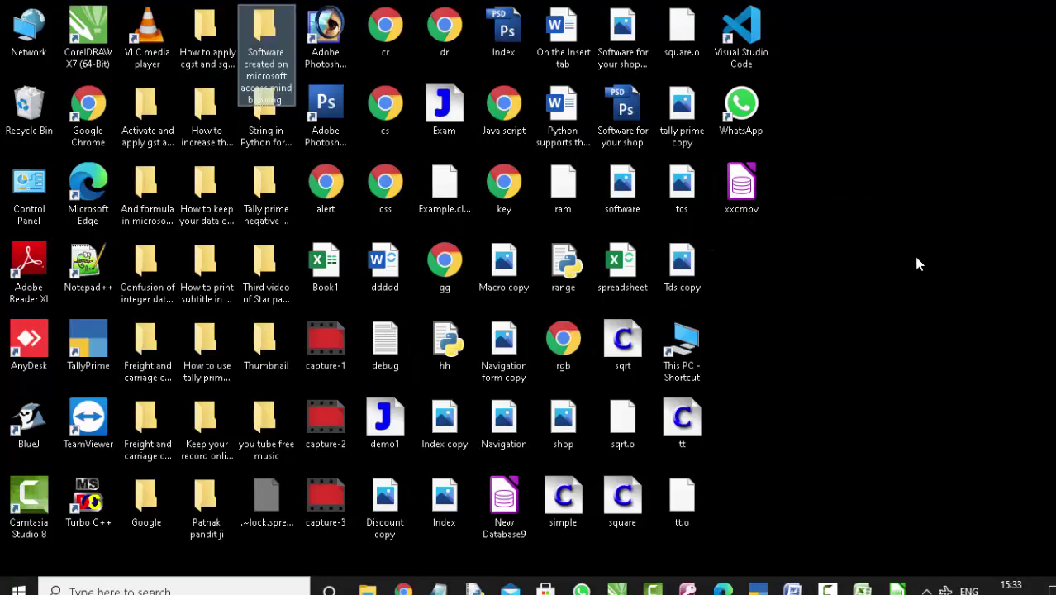
key(p)
key(shift+F10)
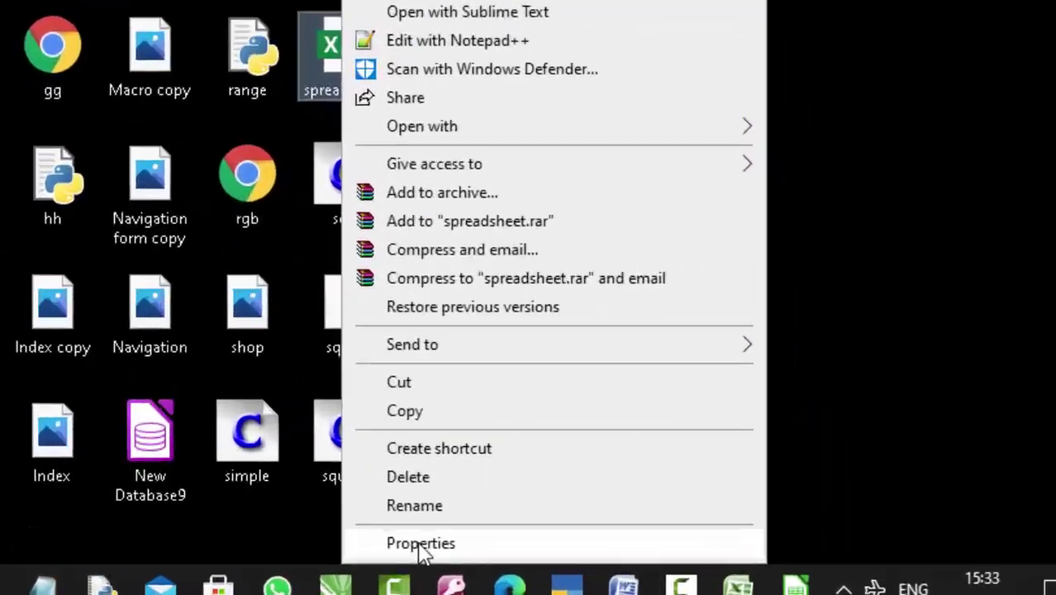
click(421, 544)
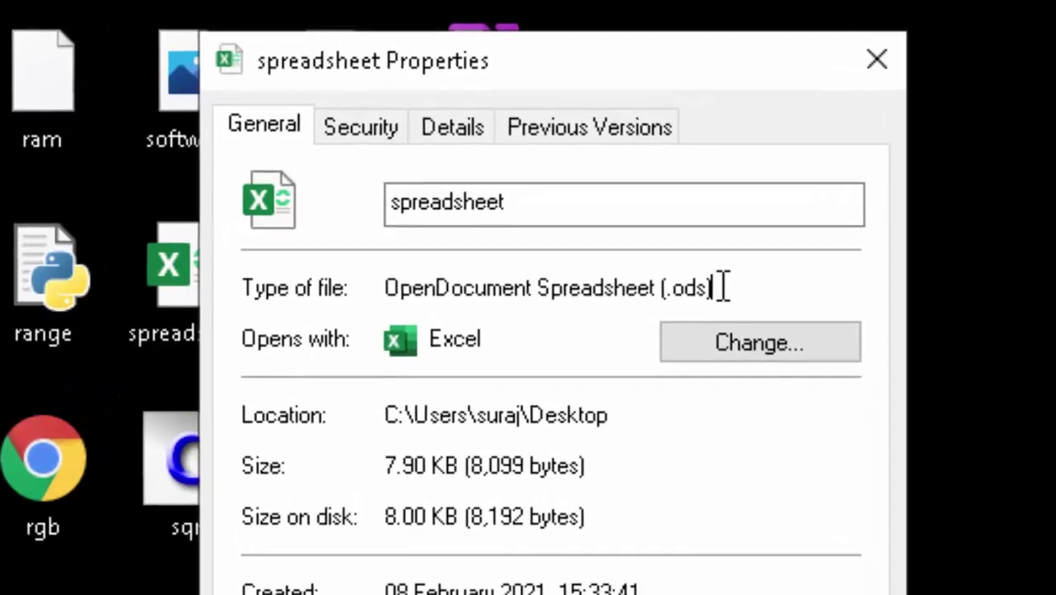
mouse_move(733, 302)
mouse_down()
mouse_move(648, 303)
mouse_move(665, 302)
mouse_up()
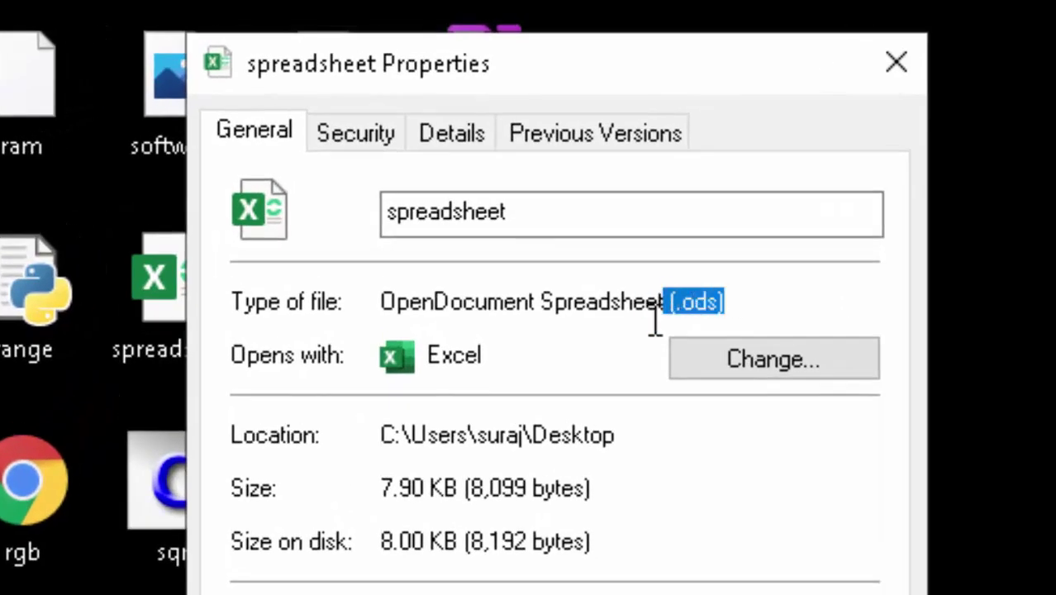